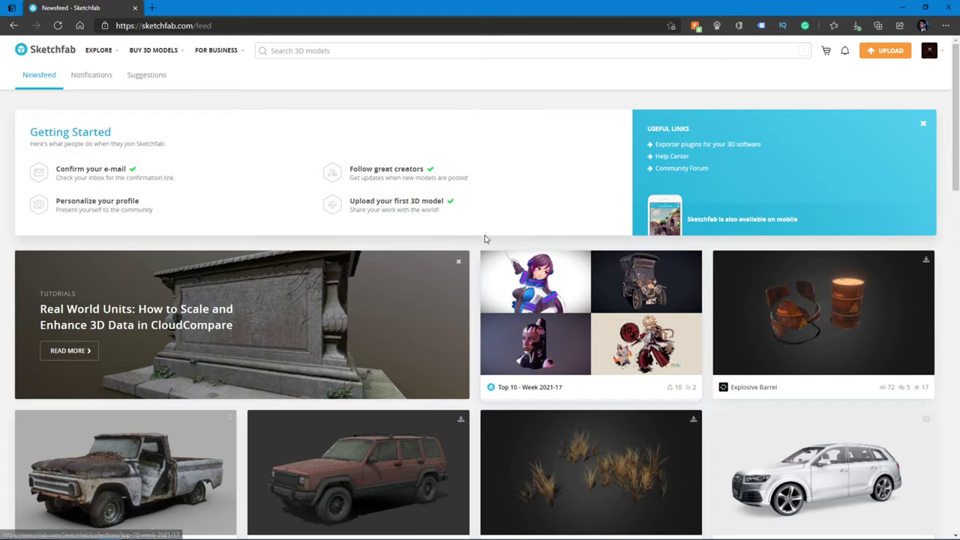
Browse the Sketchfab newsfeed and search the 3D models for "hover"
{"action": "scroll", "coordinate": [485, 238], "scroll_direction": "down", "scroll_amount": 10}
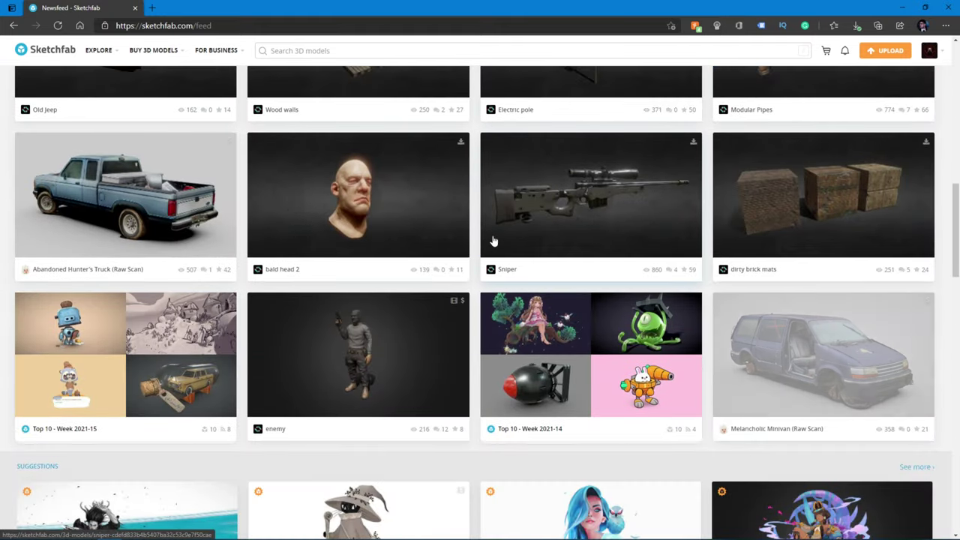
{"action": "scroll", "coordinate": [675, 240], "scroll_direction": "up", "scroll_amount": 10}
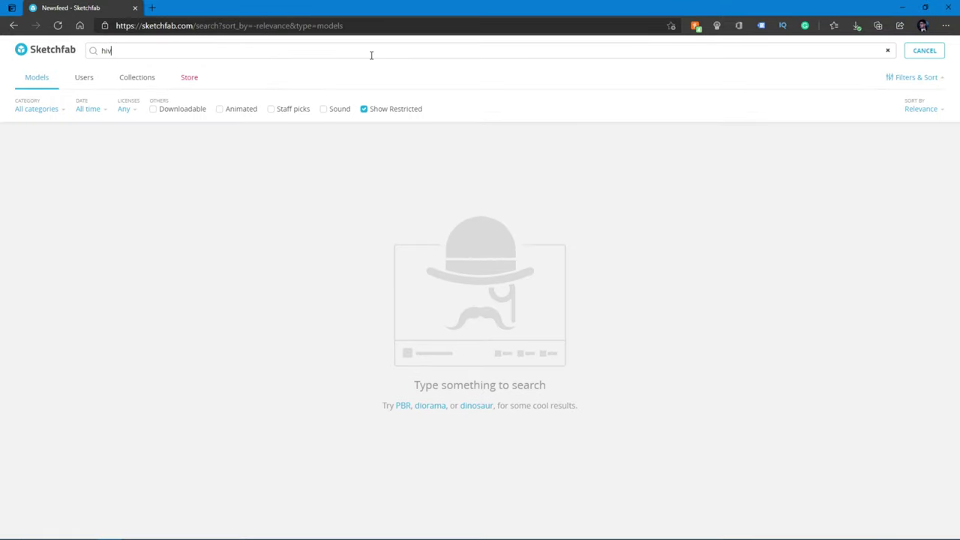
{"action": "type", "text": "er"}
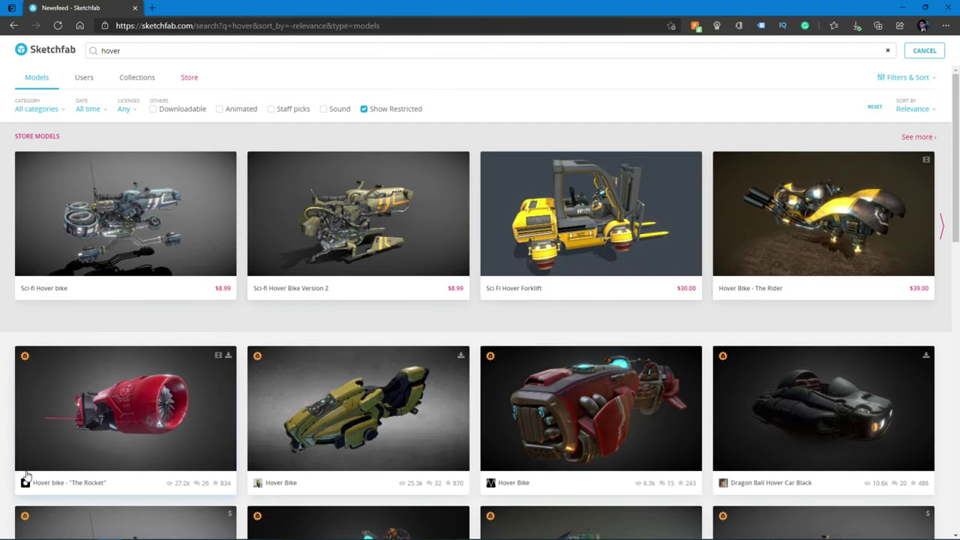
Open the Hover bike - "The Rocket" model and examine it from different sides in the 3D viewer
{"action": "left_click", "coordinate": [142, 398]}
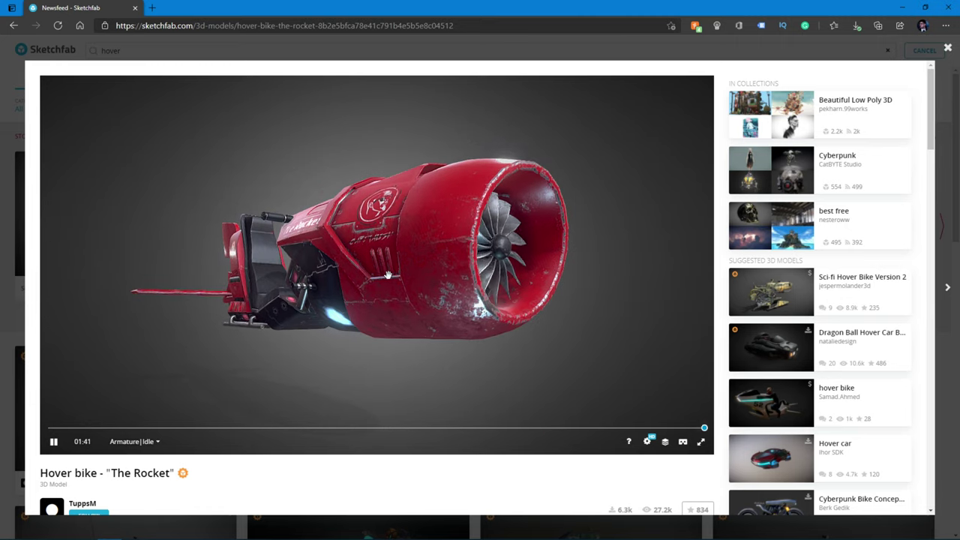
{"action": "left_click_drag", "start_coordinate": [388, 275], "coordinate": [529, 232]}
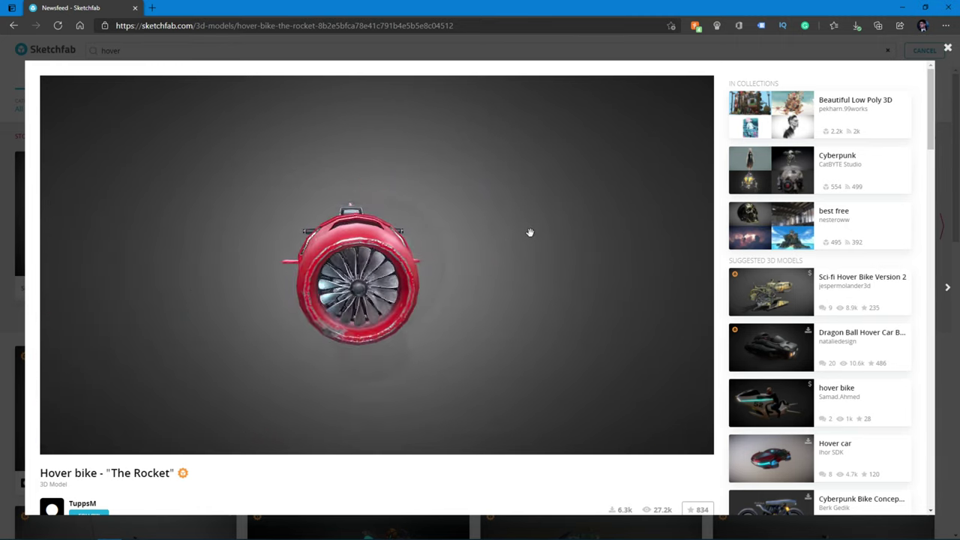
{"action": "left_click_drag", "start_coordinate": [470, 257], "coordinate": [525, 255]}
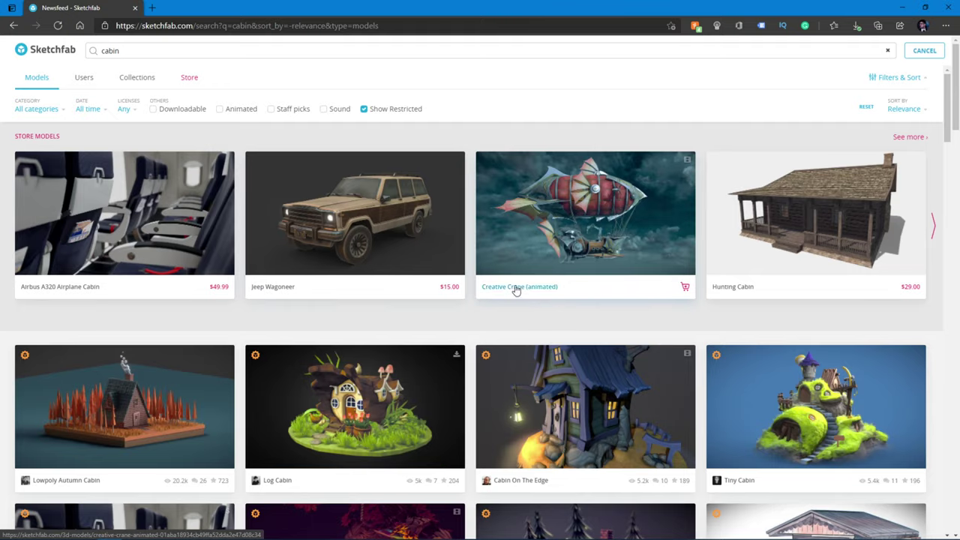
Look through the "cabin" search results for a downloadable model and open Old Cabin
{"action": "scroll", "coordinate": [515, 289], "scroll_direction": "down", "scroll_amount": 3}
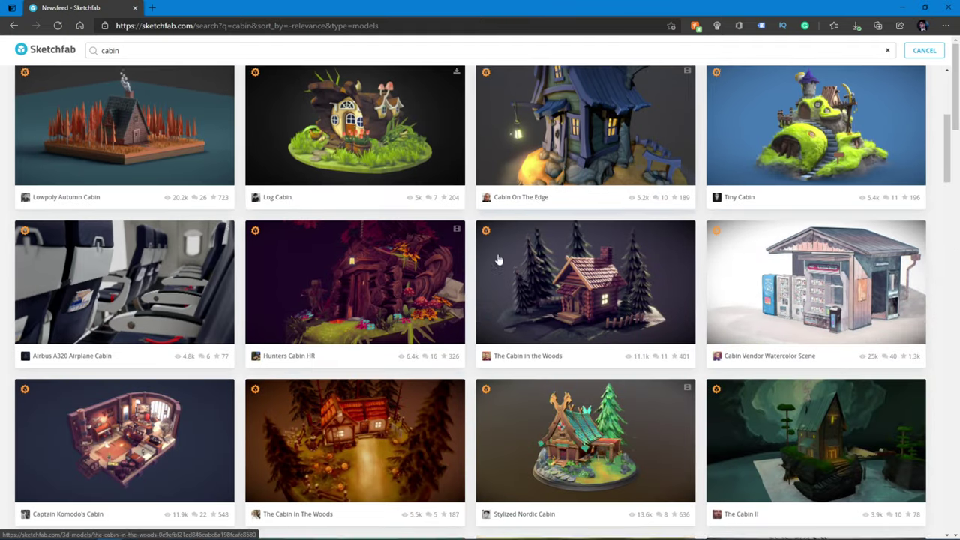
{"action": "scroll", "coordinate": [498, 260], "scroll_direction": "down", "scroll_amount": 8}
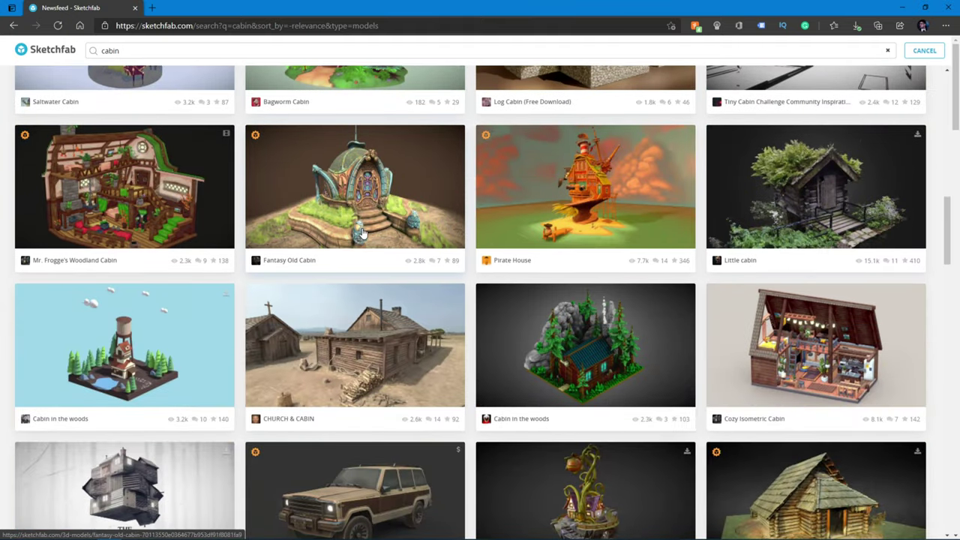
{"action": "scroll", "coordinate": [362, 233], "scroll_direction": "up", "scroll_amount": 5}
{"action": "scroll", "coordinate": [426, 283], "scroll_direction": "down", "scroll_amount": 5}
{"action": "scroll", "coordinate": [132, 363], "scroll_direction": "down", "scroll_amount": 2}
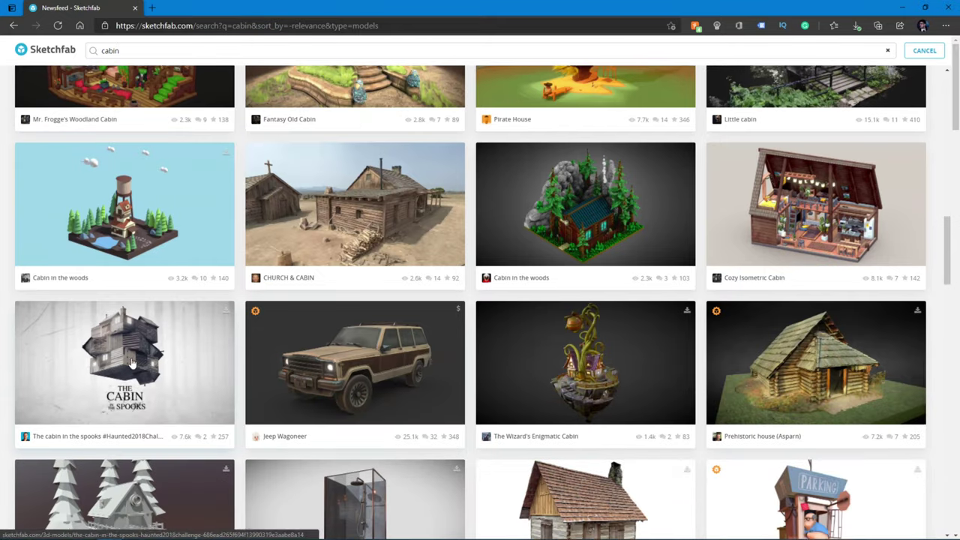
{"action": "scroll", "coordinate": [495, 293], "scroll_direction": "down", "scroll_amount": 4}
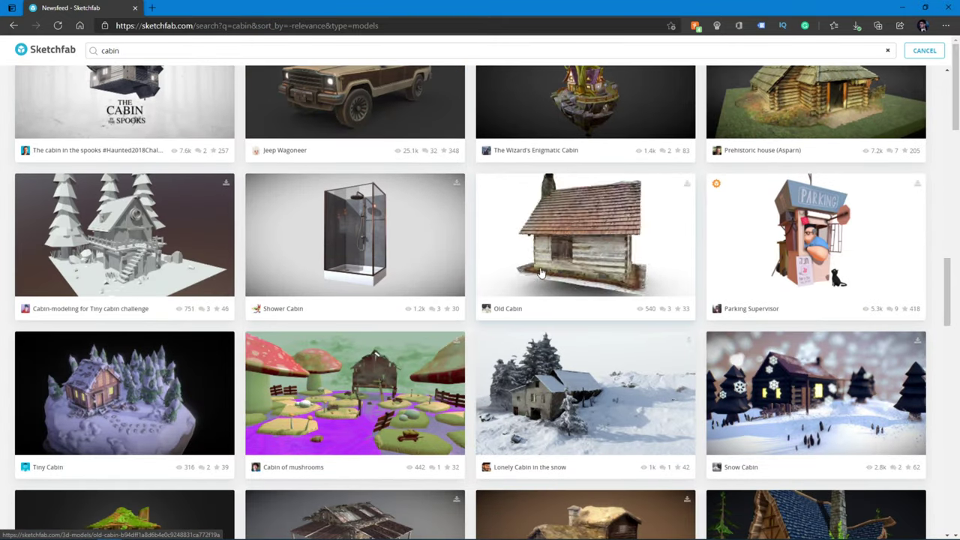
{"action": "left_click", "coordinate": [592, 263]}
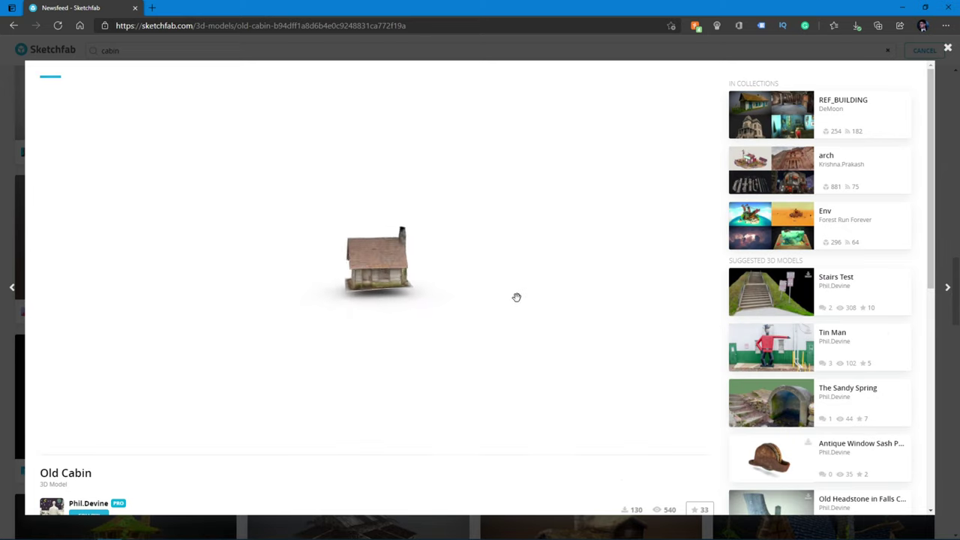
Inspect the Old Cabin model in Wireframe, UV Checker, Base Color and Final Render display modes
{"action": "left_click", "coordinate": [664, 441]}
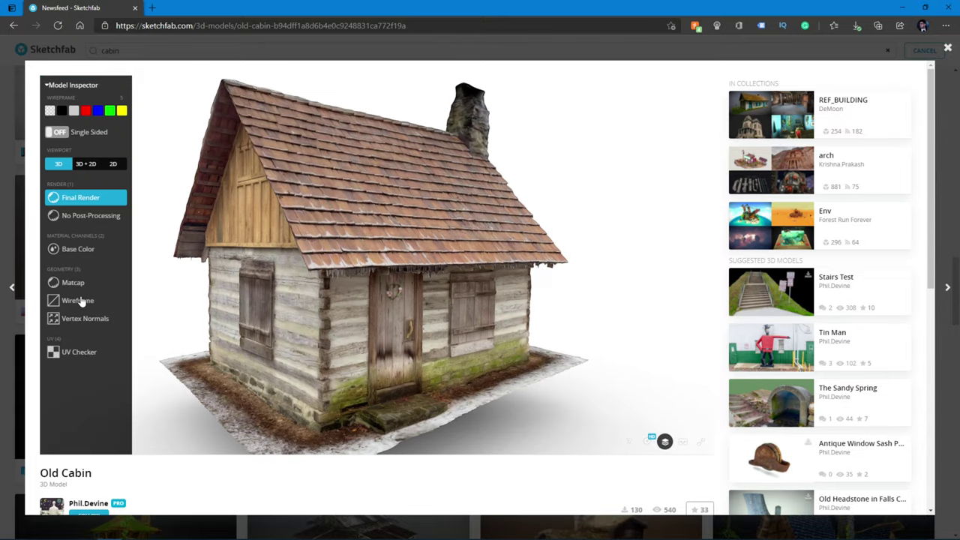
{"action": "left_click", "coordinate": [75, 301]}
{"action": "mouse_move", "coordinate": [208, 280]}
{"action": "left_mouse_down"}
{"action": "mouse_move", "coordinate": [413, 295]}
{"action": "mouse_move", "coordinate": [532, 284]}
{"action": "mouse_move", "coordinate": [415, 248]}
{"action": "mouse_move", "coordinate": [500, 263]}
{"action": "mouse_move", "coordinate": [195, 279]}
{"action": "left_mouse_up"}
{"action": "left_click", "coordinate": [71, 352]}
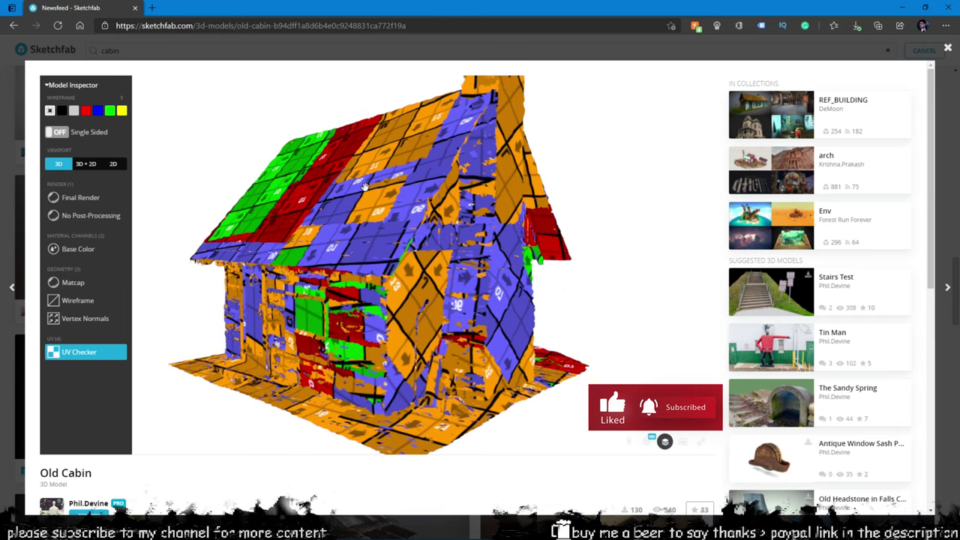
{"action": "left_click_drag", "start_coordinate": [448, 211], "coordinate": [415, 311]}
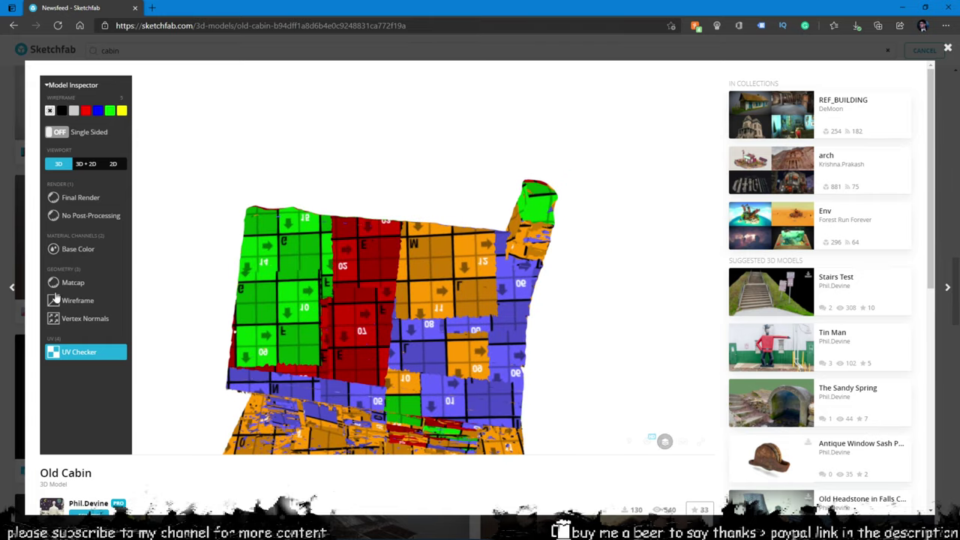
{"action": "left_click", "coordinate": [82, 249]}
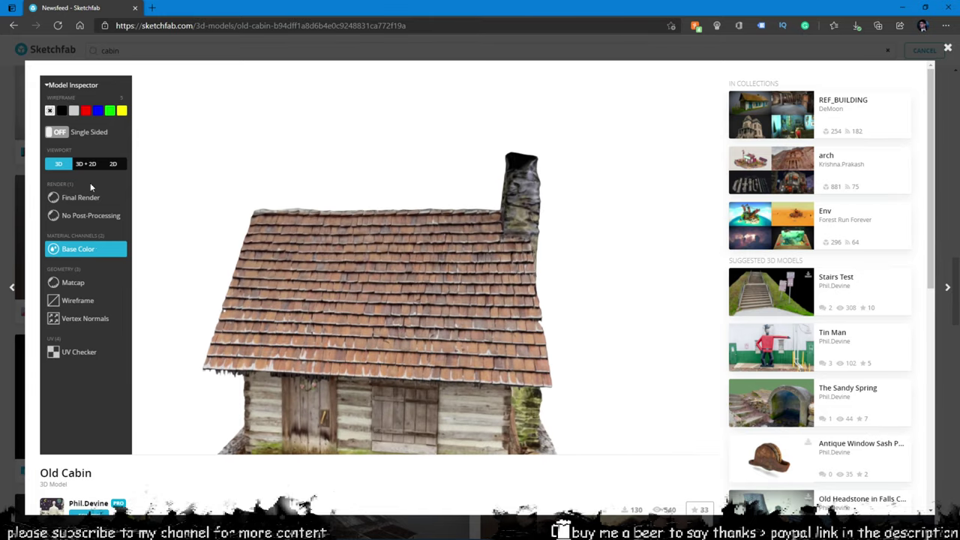
{"action": "left_click", "coordinate": [79, 198]}
Download the Old Cabin model in its original obj format
{"action": "scroll", "coordinate": [402, 290], "scroll_direction": "down", "scroll_amount": 2}
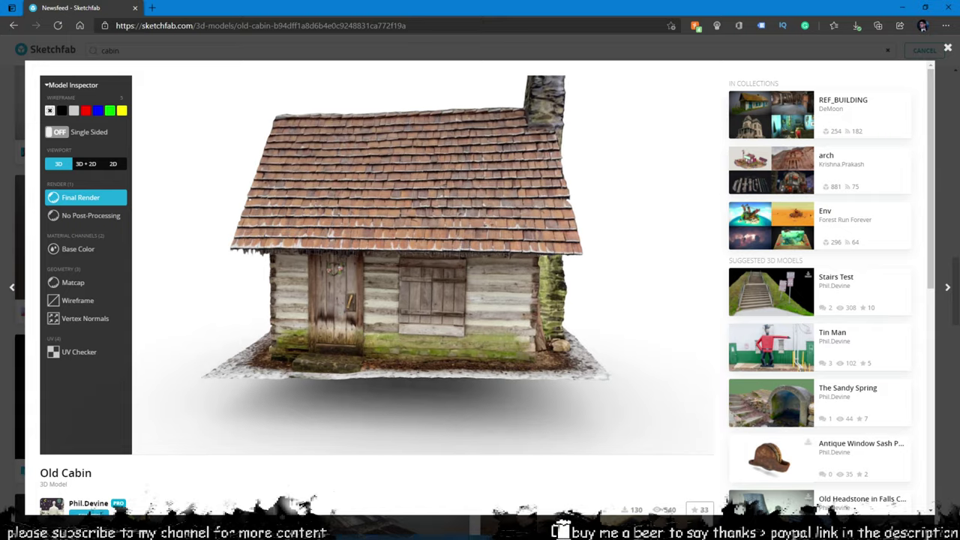
{"action": "scroll", "coordinate": [225, 420], "scroll_direction": "down", "scroll_amount": 3}
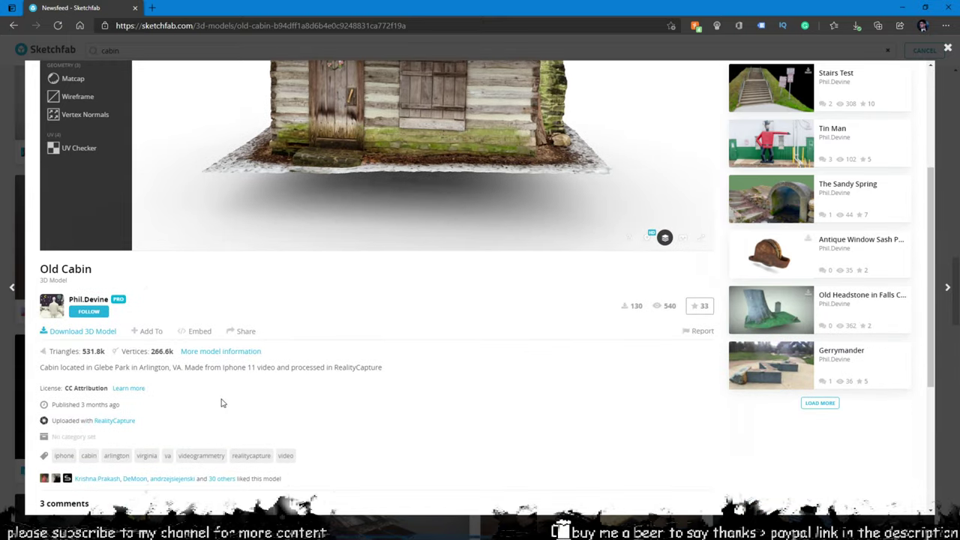
{"action": "left_click", "coordinate": [96, 335]}
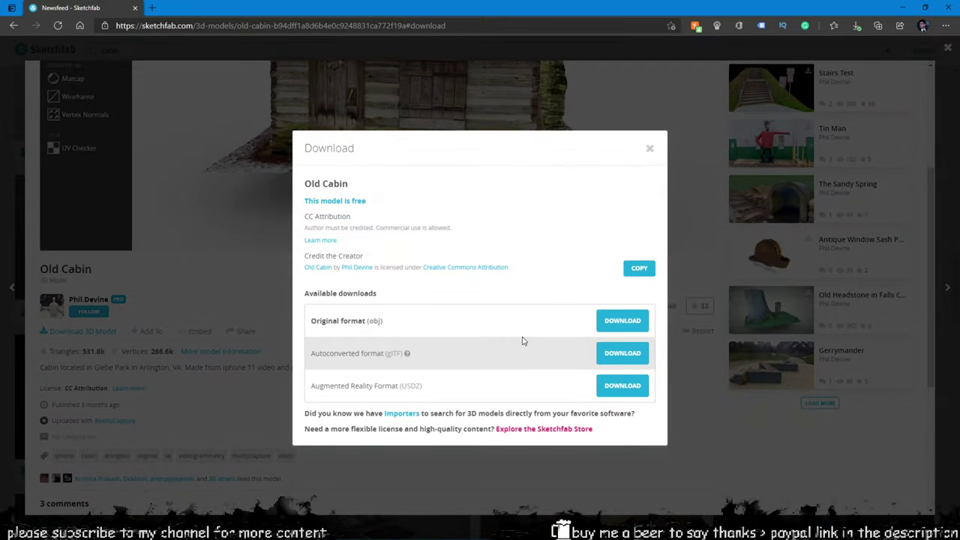
{"action": "left_click", "coordinate": [622, 320]}
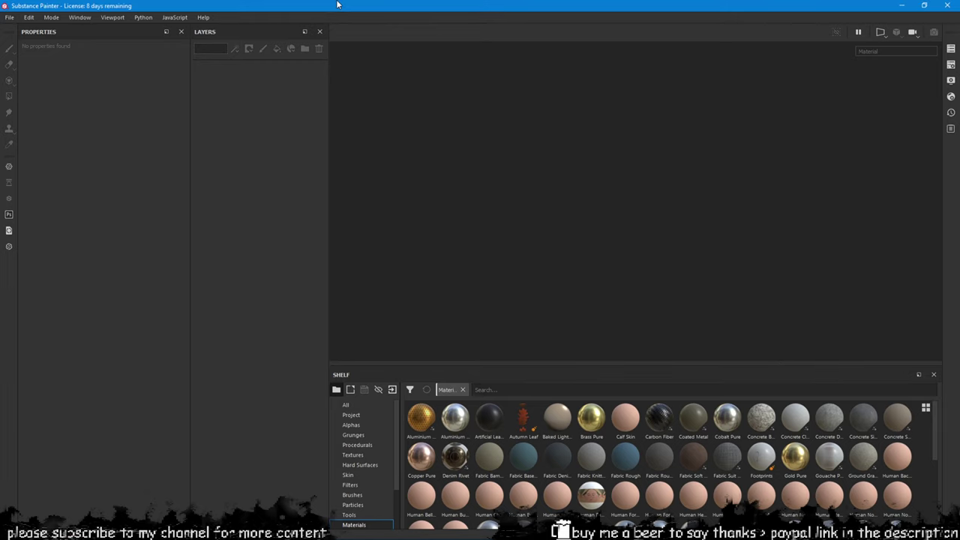
Switch to Substance Painter and create a new project from model.obj in the downloaded old-cabin\source\model folder
{"action": "left_click", "coordinate": [13, 18]}
{"action": "left_click", "coordinate": [14, 18]}
{"action": "left_click", "coordinate": [14, 18]}
{"action": "left_click", "coordinate": [15, 29]}
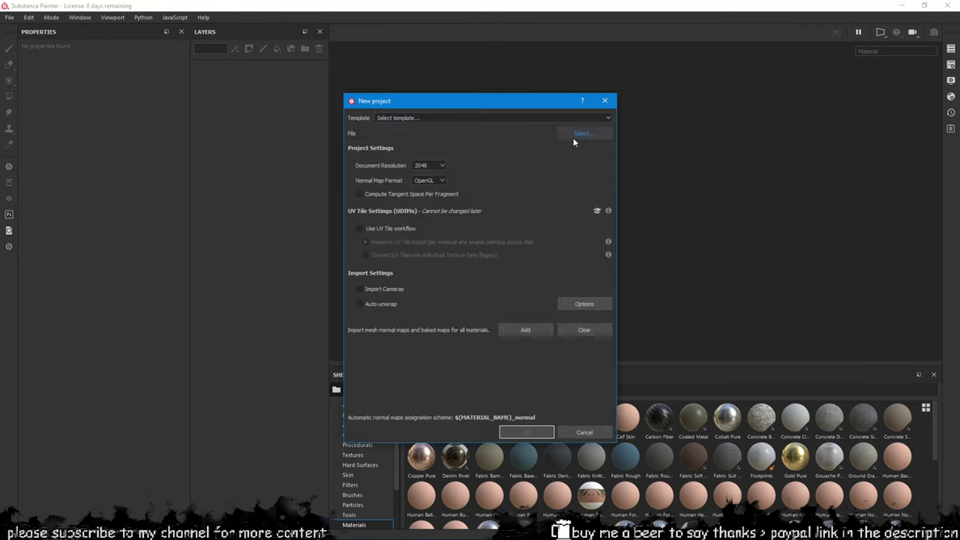
{"action": "left_click", "coordinate": [574, 134]}
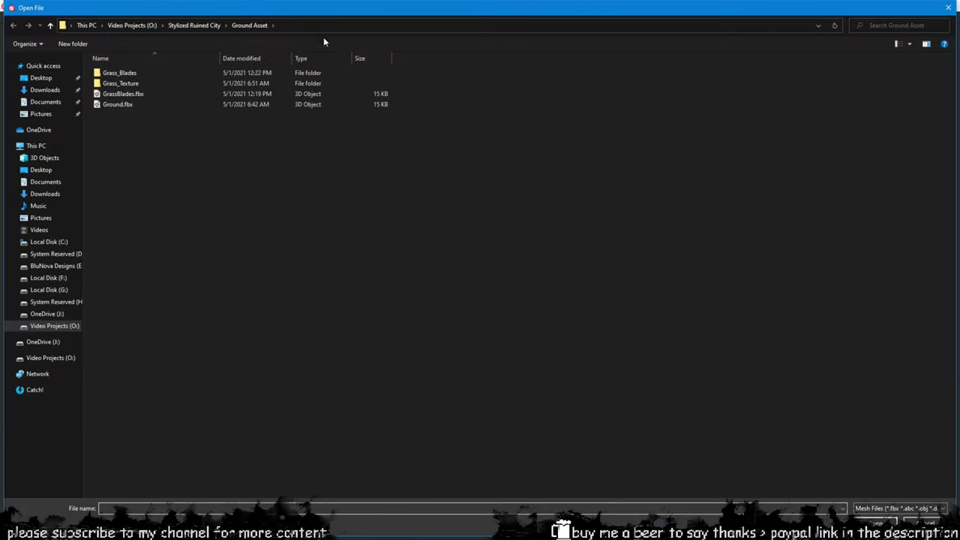
{"action": "left_click", "coordinate": [323, 25]}
{"action": "type", "text": "C:\\Users\\cioba\\Downloads\\old-cabin\\source\\model+"}
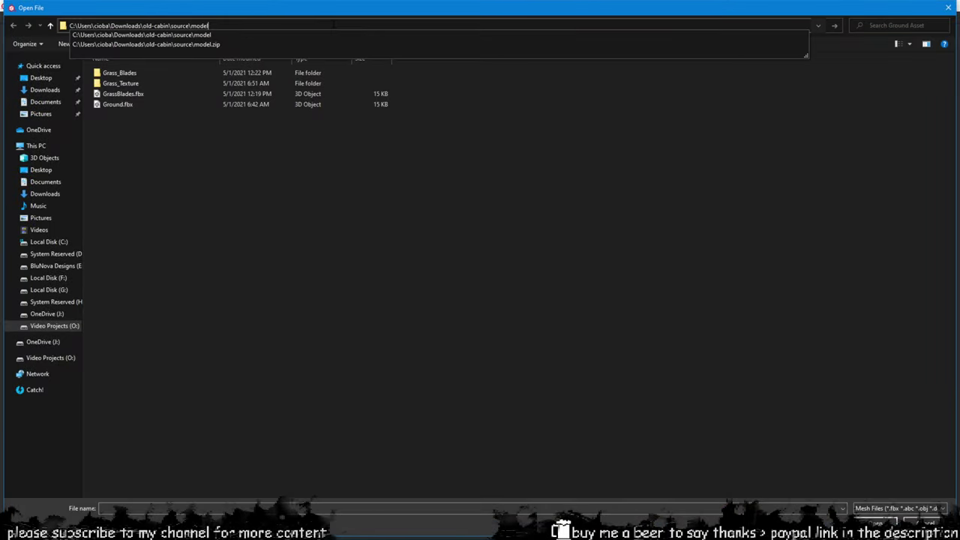
{"action": "key", "text": "Return"}
{"action": "double_click", "coordinate": [105, 92]}
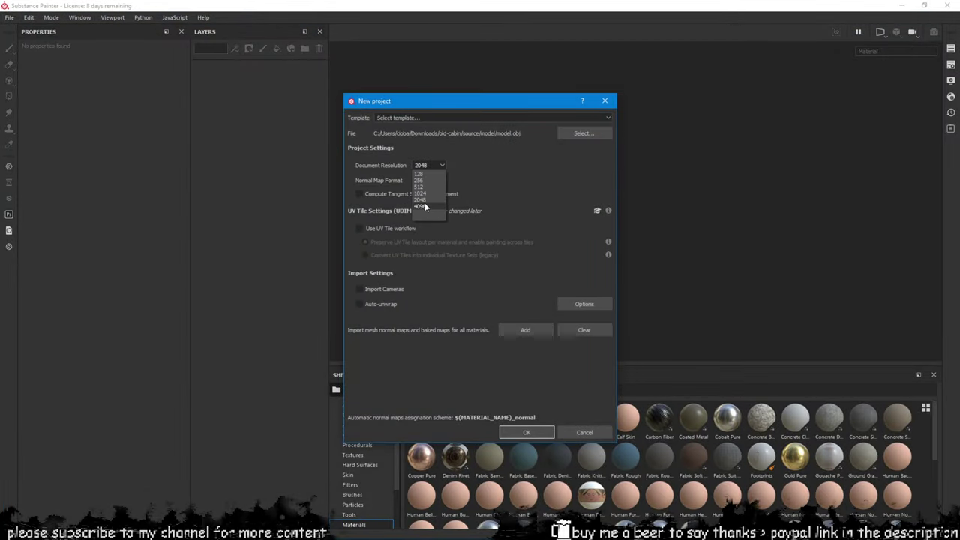
{"action": "left_click", "coordinate": [523, 431]}
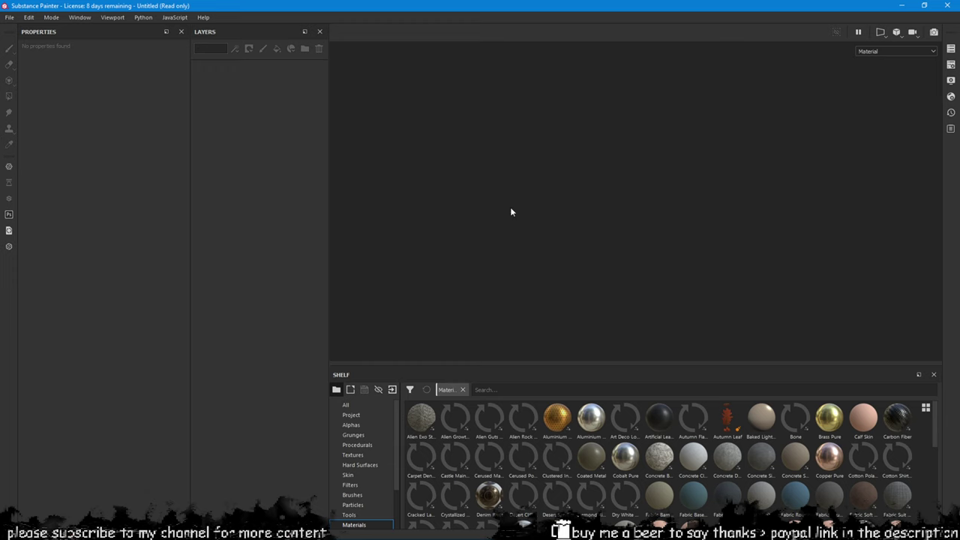
Bake all selected mesh maps of the cabin at 2048 output size, using the low poly mesh as the high poly mesh
{"action": "mouse_move", "coordinate": [468, 172]}
{"action": "left_mouse_down", "text": "alt"}
{"action": "mouse_move", "coordinate": [591, 180]}
{"action": "mouse_move", "coordinate": [660, 148]}
{"action": "mouse_move", "coordinate": [450, 180]}
{"action": "mouse_move", "coordinate": [623, 230]}
{"action": "mouse_move", "coordinate": [544, 219]}
{"action": "left_mouse_up", "text": "alt"}
{"action": "mouse_move", "coordinate": [629, 223]}
{"action": "right_mouse_down", "text": "shift"}
{"action": "mouse_move", "coordinate": [562, 214]}
{"action": "mouse_move", "coordinate": [622, 211]}
{"action": "right_mouse_up", "text": "shift"}
{"action": "scroll", "coordinate": [545, 214], "scroll_direction": "up", "scroll_amount": 3}
{"action": "left_click_drag", "start_coordinate": [497, 244], "coordinate": [474, 213], "text": "alt"}
{"action": "middle_click_drag", "start_coordinate": [484, 233], "coordinate": [494, 225], "text": "alt"}
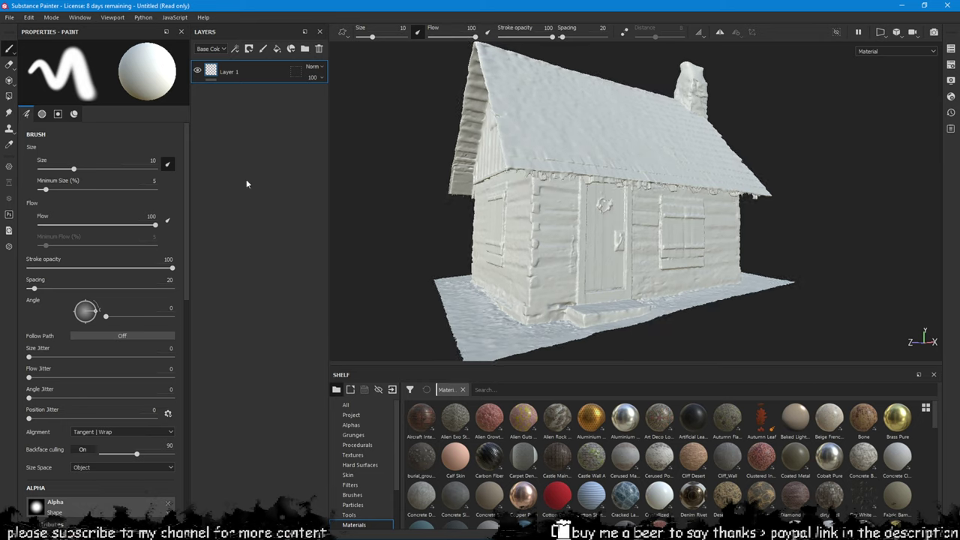
{"action": "left_click", "coordinate": [29, 17]}
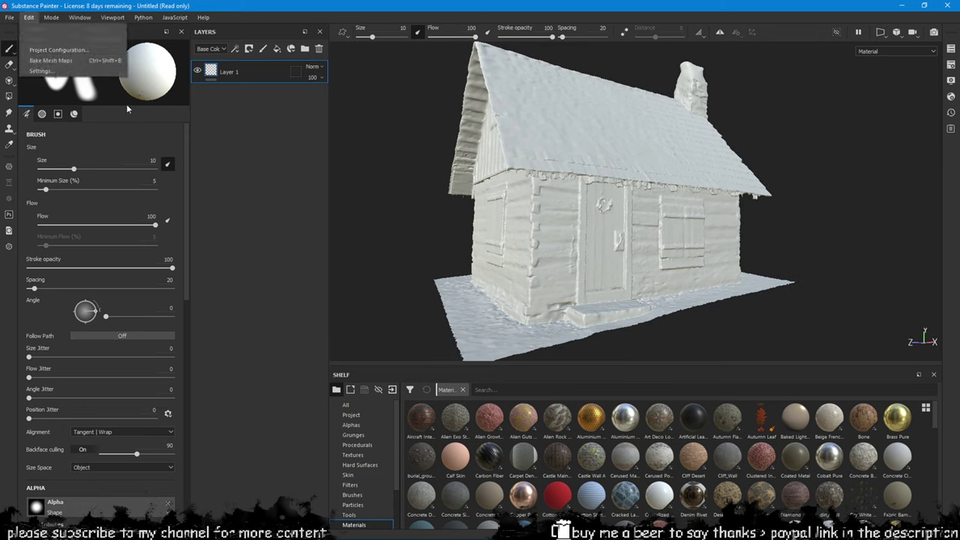
{"action": "left_click", "coordinate": [52, 61]}
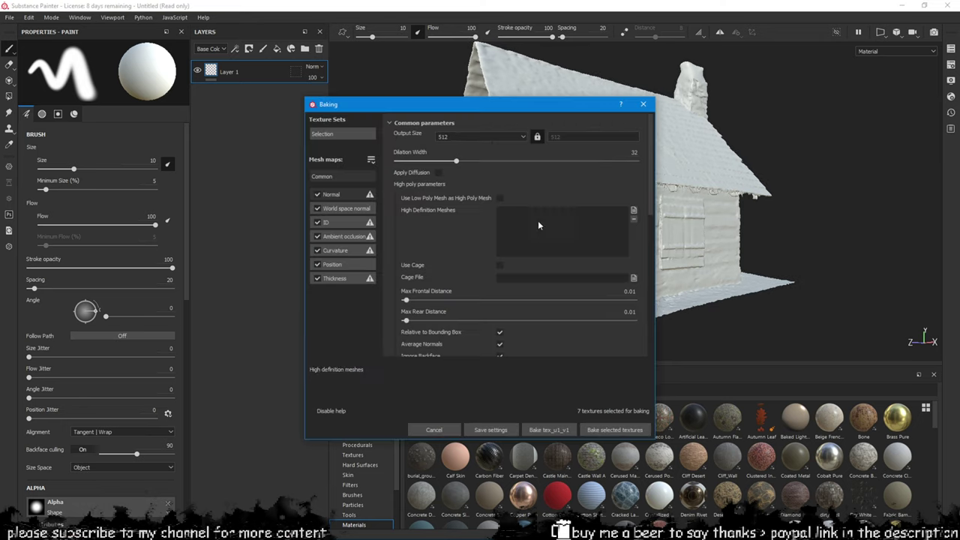
{"action": "left_click", "coordinate": [488, 137]}
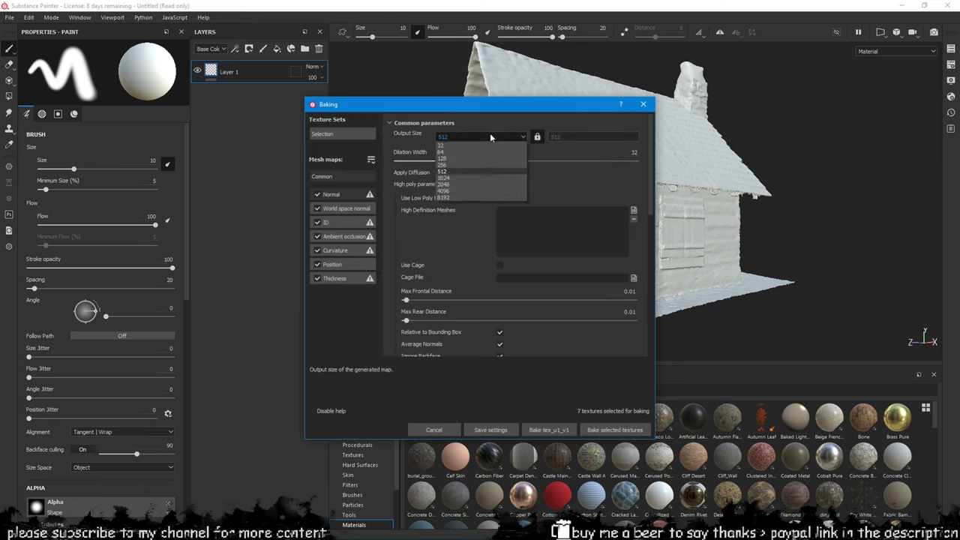
{"action": "left_click", "coordinate": [446, 183]}
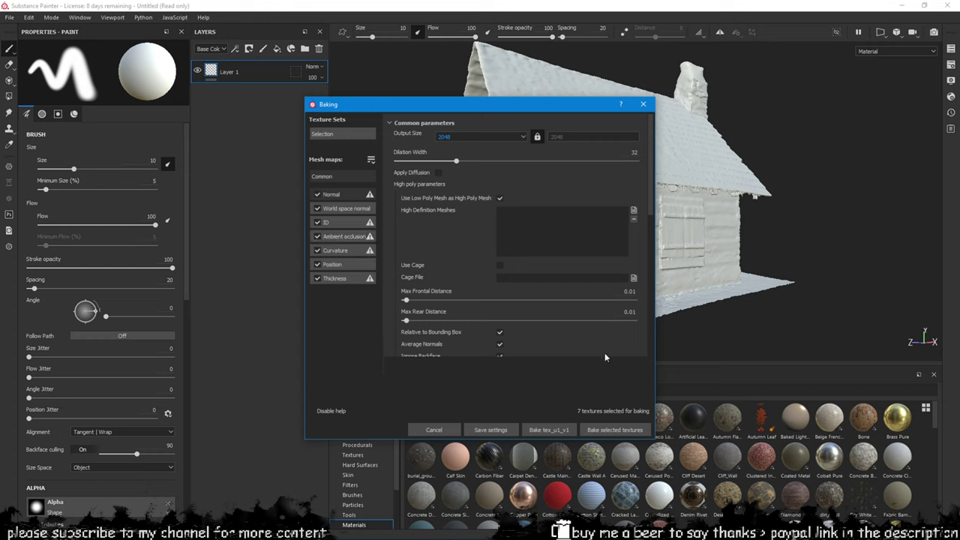
{"action": "left_click", "coordinate": [609, 430]}
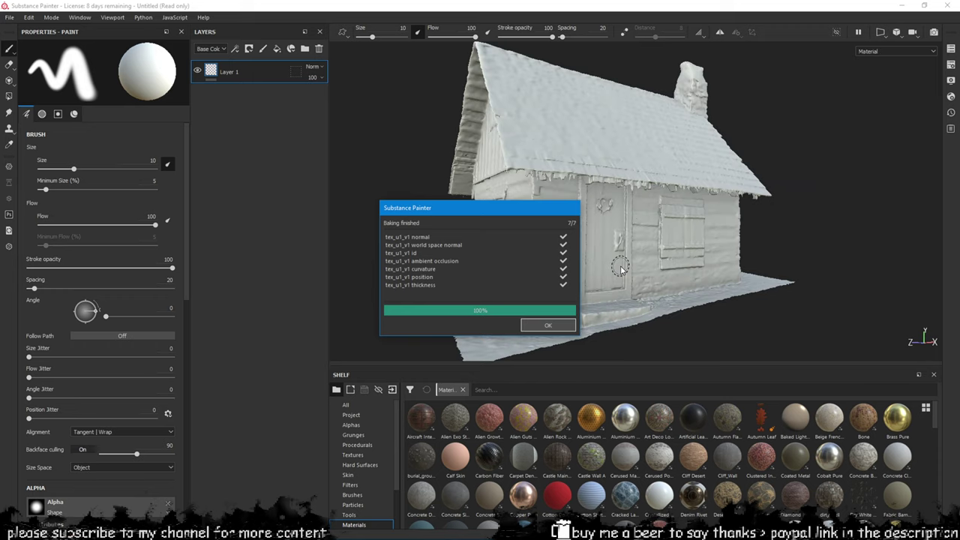
{"action": "left_click", "coordinate": [548, 325]}
Examine the cabin's texture set, its settings and the baked model from other angles
{"action": "scroll", "coordinate": [612, 227], "scroll_direction": "down", "scroll_amount": 2}
{"action": "left_click_drag", "start_coordinate": [612, 226], "coordinate": [572, 216], "text": "alt"}
{"action": "left_click", "coordinate": [950, 49]}
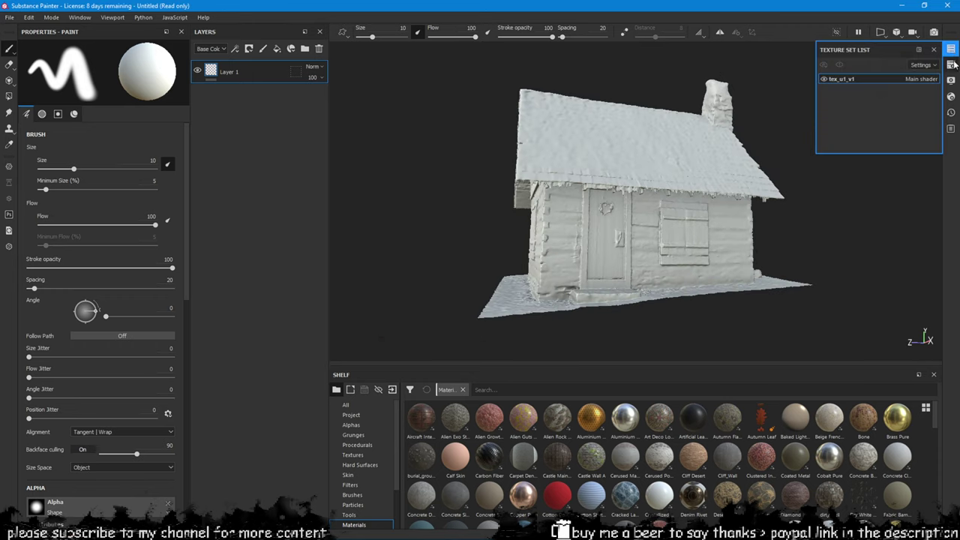
{"action": "left_click", "coordinate": [950, 65]}
{"action": "scroll", "coordinate": [808, 285], "scroll_direction": "down", "scroll_amount": 5}
{"action": "left_click", "coordinate": [920, 283]}
{"action": "key", "text": "ctrl+z"}
{"action": "left_click_drag", "start_coordinate": [593, 259], "coordinate": [599, 213], "text": "alt"}
{"action": "scroll", "coordinate": [394, 198], "scroll_direction": "up", "scroll_amount": 5}
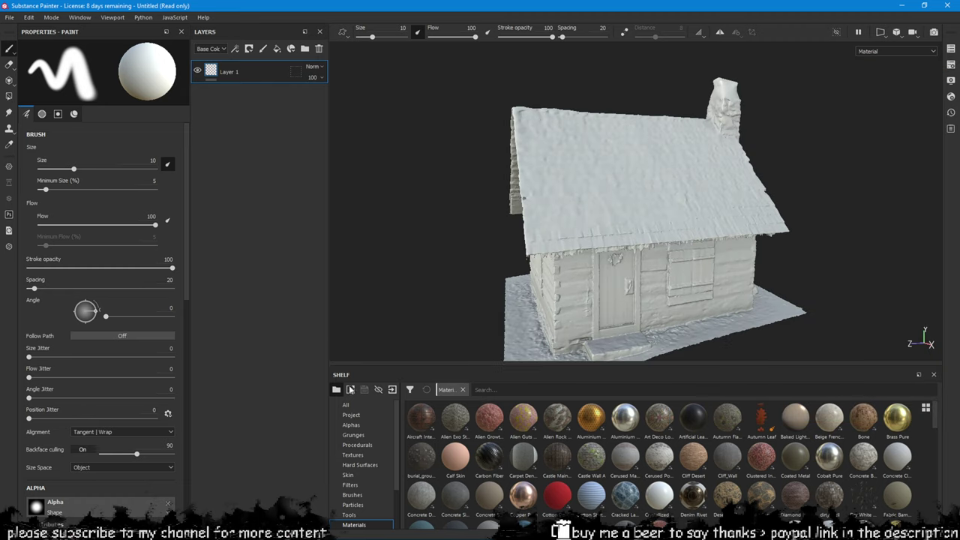
List all resources in the shelf and preview the texture image tex_u1_v1.jpg from the cabin's model folder
{"action": "left_click", "coordinate": [346, 405]}
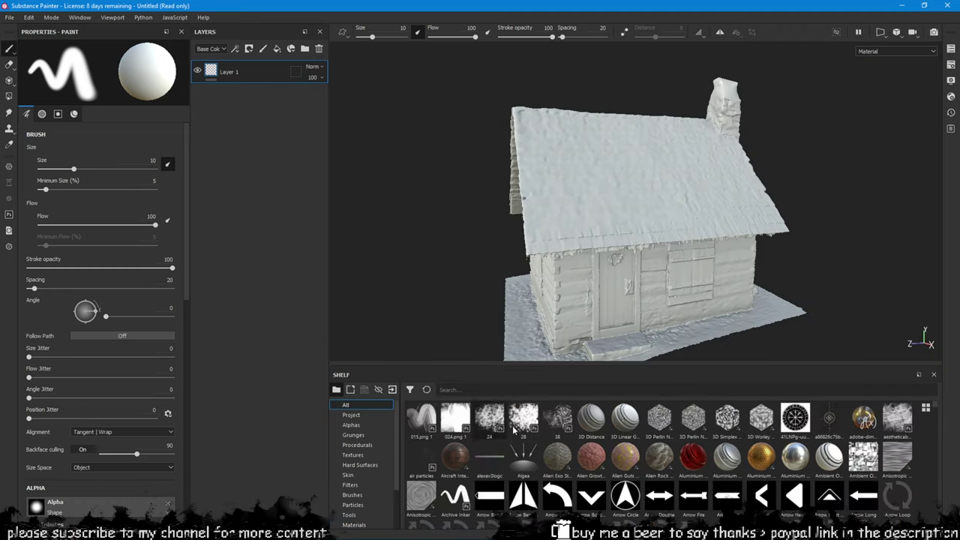
{"action": "mouse_move", "coordinate": [959, 149]}
{"action": "left_mouse_down"}
{"action": "mouse_move", "coordinate": [562, 156]}
{"action": "mouse_move", "coordinate": [959, 156]}
{"action": "mouse_move", "coordinate": [254, 115]}
{"action": "mouse_move", "coordinate": [235, 98]}
{"action": "left_mouse_up"}
{"action": "left_click", "coordinate": [245, 219]}
{"action": "double_click", "coordinate": [310, 225]}
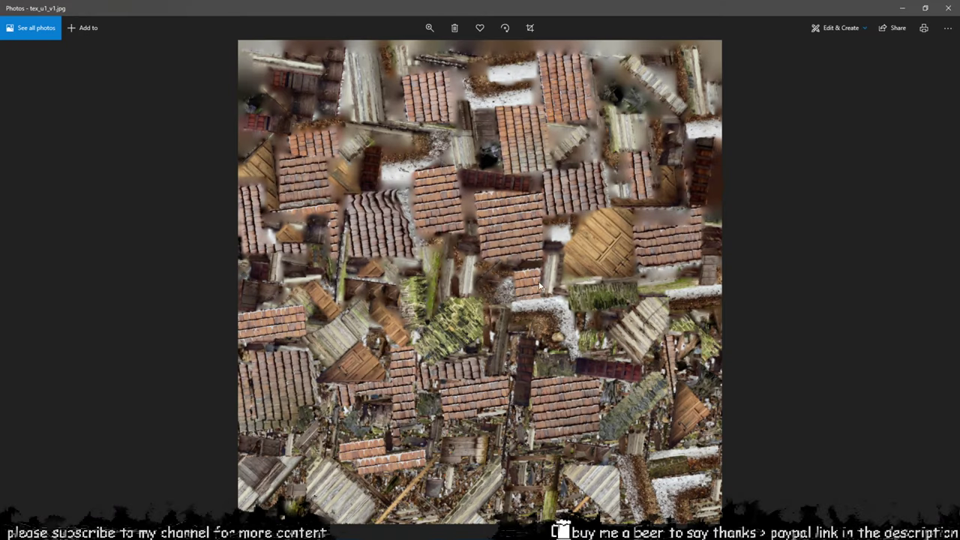
{"action": "left_click", "coordinate": [947, 8]}
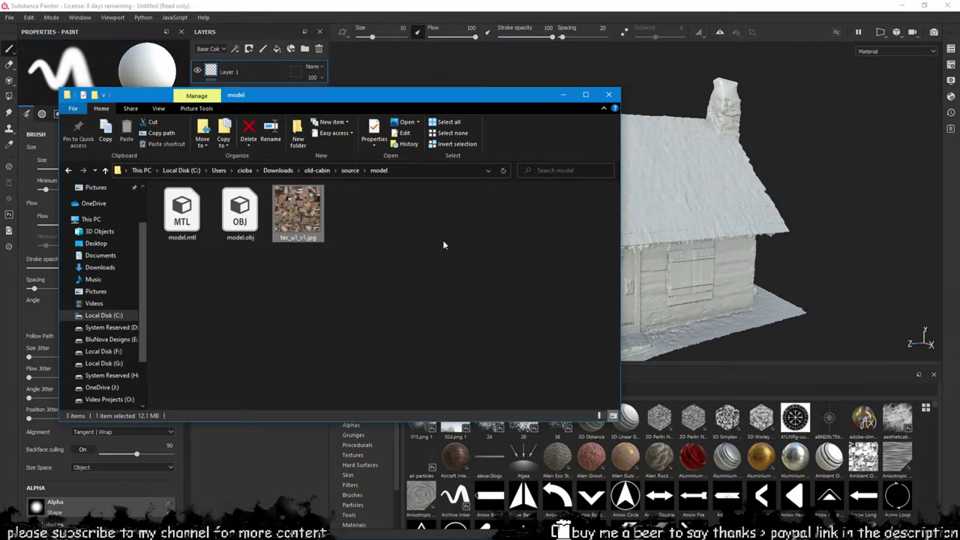
Import tex_u1_v1.jpg from the cabin's model folder as a texture resource into the current session
{"action": "left_click_drag", "start_coordinate": [309, 209], "coordinate": [716, 488]}
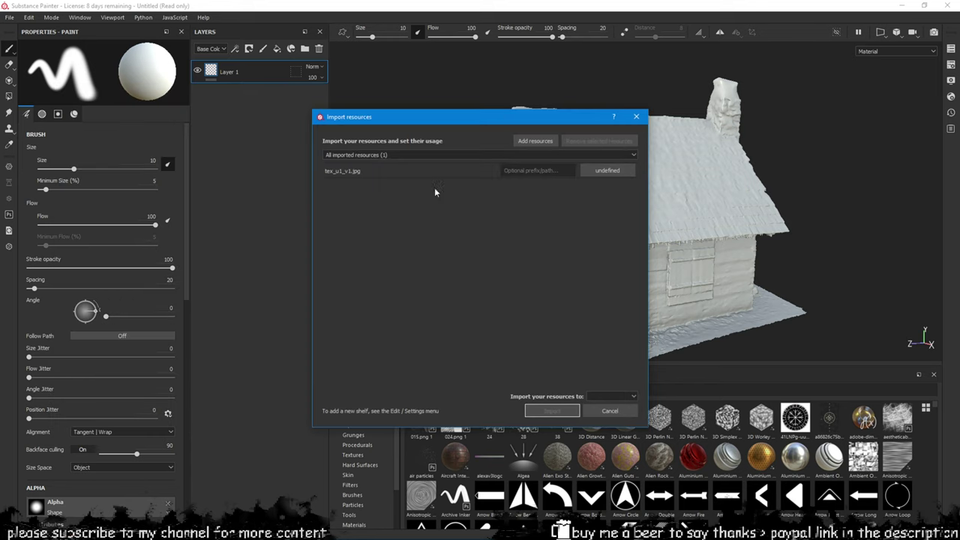
{"action": "left_click", "coordinate": [607, 170]}
{"action": "left_click", "coordinate": [602, 209]}
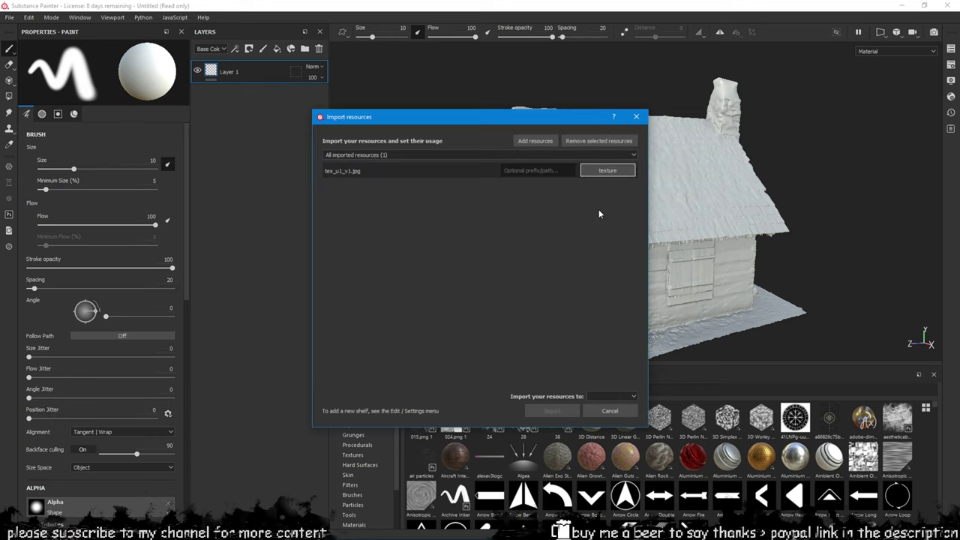
{"action": "left_click", "coordinate": [608, 396]}
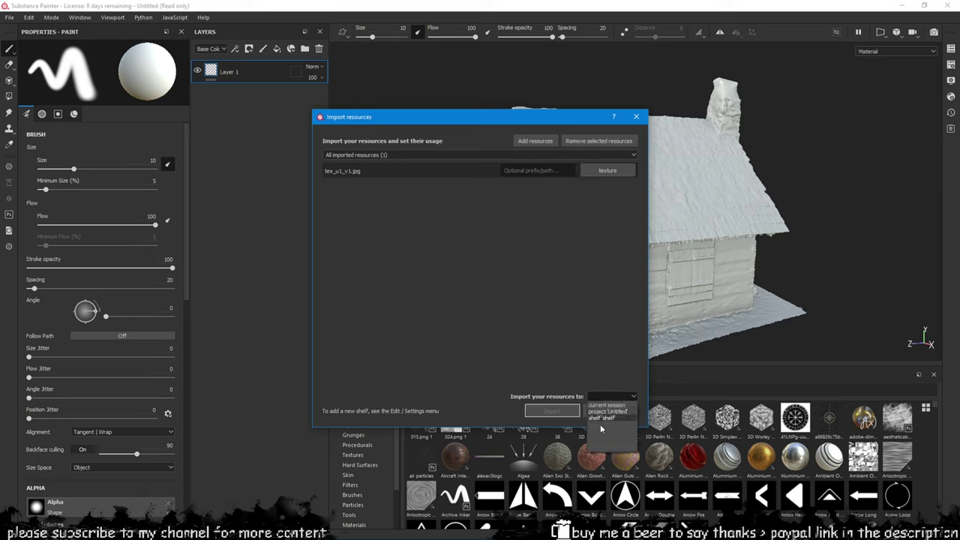
{"action": "left_click", "coordinate": [610, 406]}
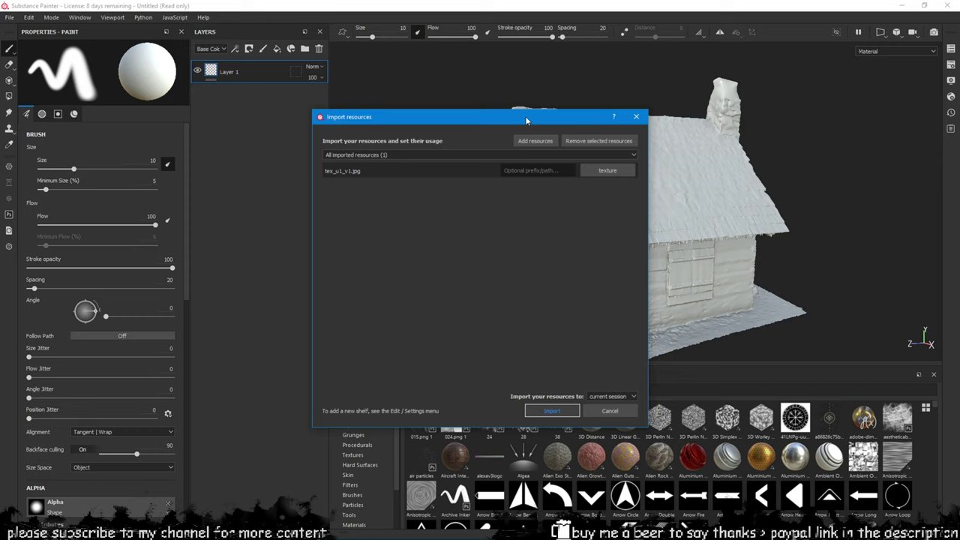
{"action": "left_click", "coordinate": [552, 404]}
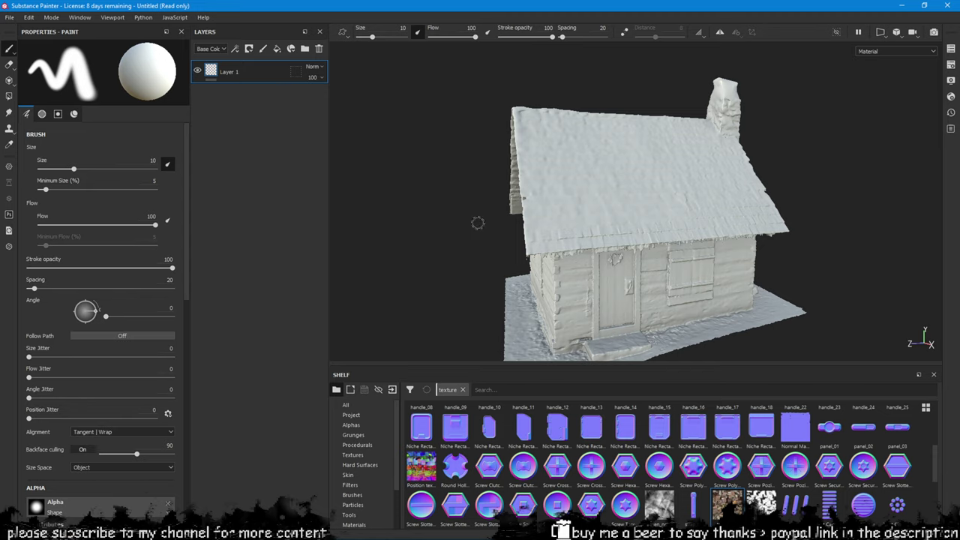
Delete the paint layer Layer 1 and put a new fill layer in its place
{"action": "key", "text": "Delete"}
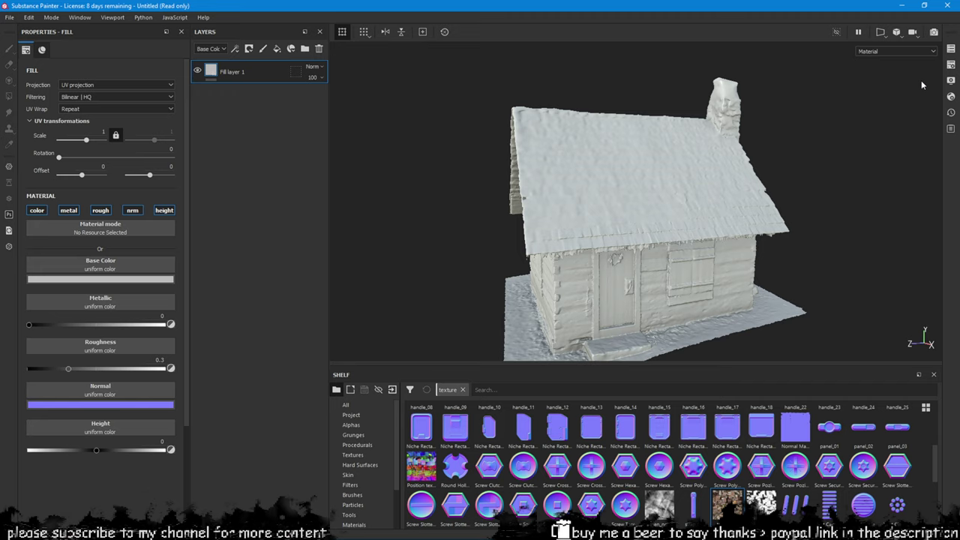
Check which additional channels can be added in the cabin's texture set settings
{"action": "left_click", "coordinate": [947, 67]}
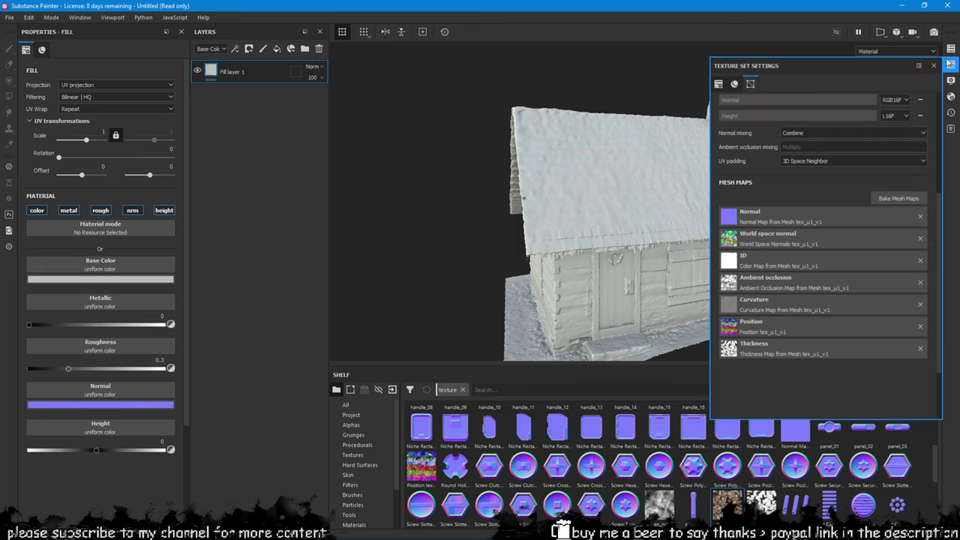
{"action": "scroll", "coordinate": [900, 188], "scroll_direction": "up", "scroll_amount": 5}
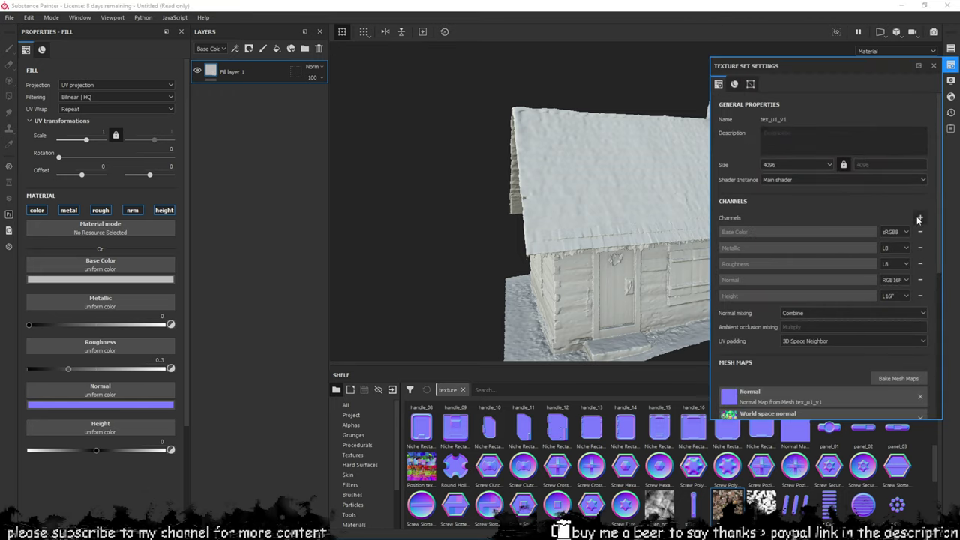
{"action": "left_click", "coordinate": [920, 217]}
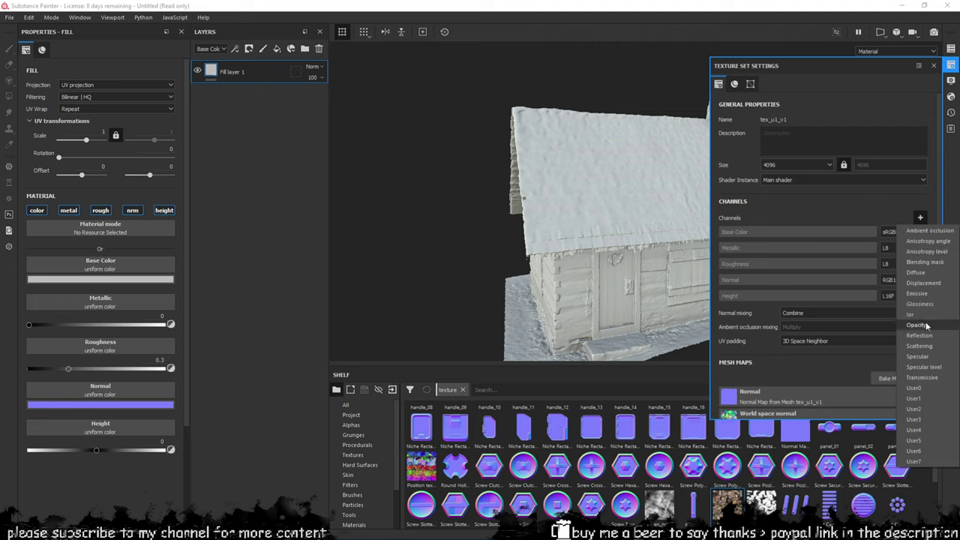
{"action": "key", "text": "Escape"}
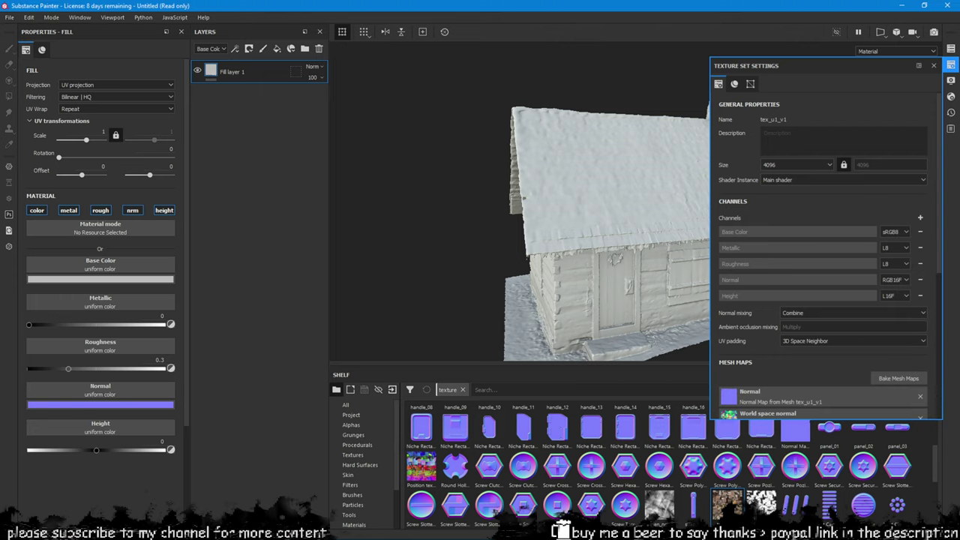
Assign the imported tex_u1_v1 texture to the fill layer's base color and view the cabin from the gable side
{"action": "left_click_drag", "start_coordinate": [709, 519], "coordinate": [100, 266]}
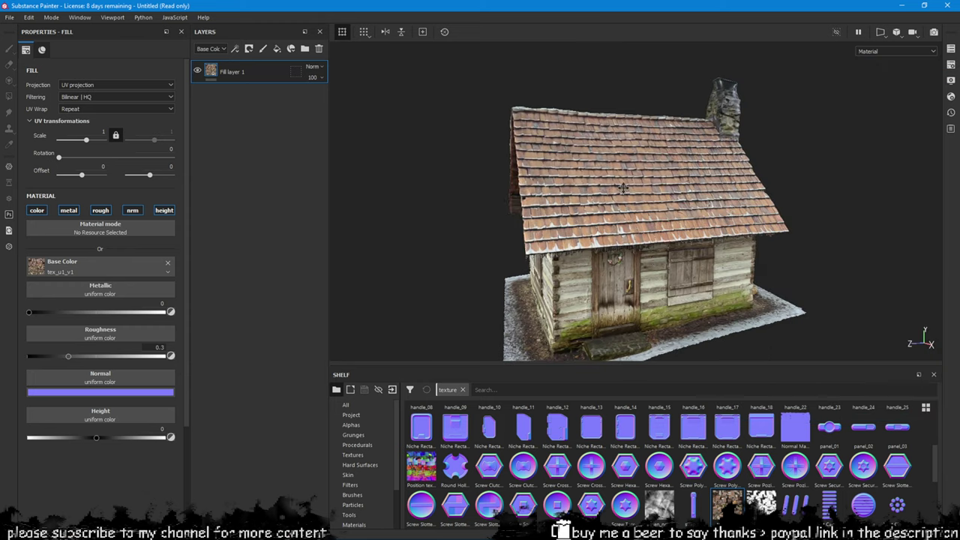
{"action": "middle_click_drag", "start_coordinate": [653, 261], "coordinate": [623, 192], "text": "alt"}
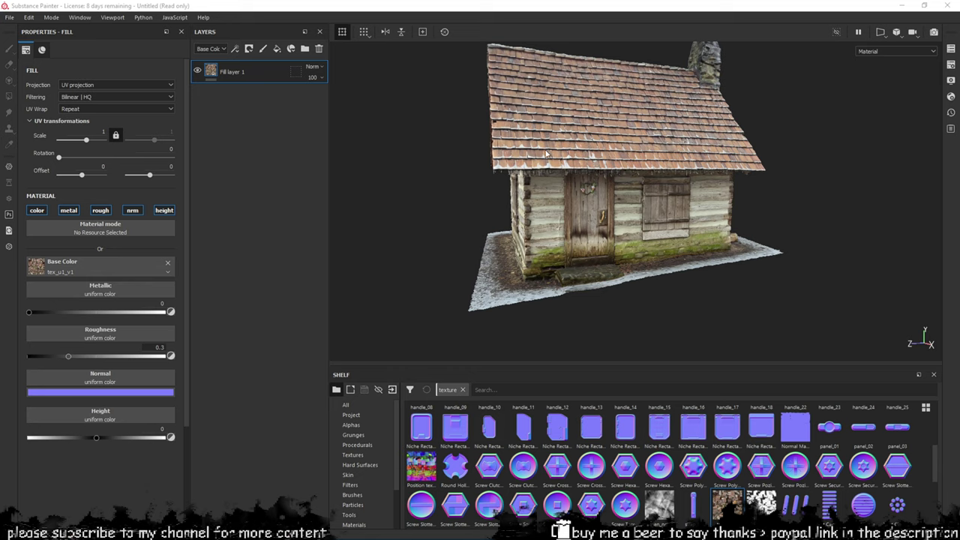
{"action": "left_click_drag", "start_coordinate": [546, 154], "coordinate": [627, 162], "text": "alt"}
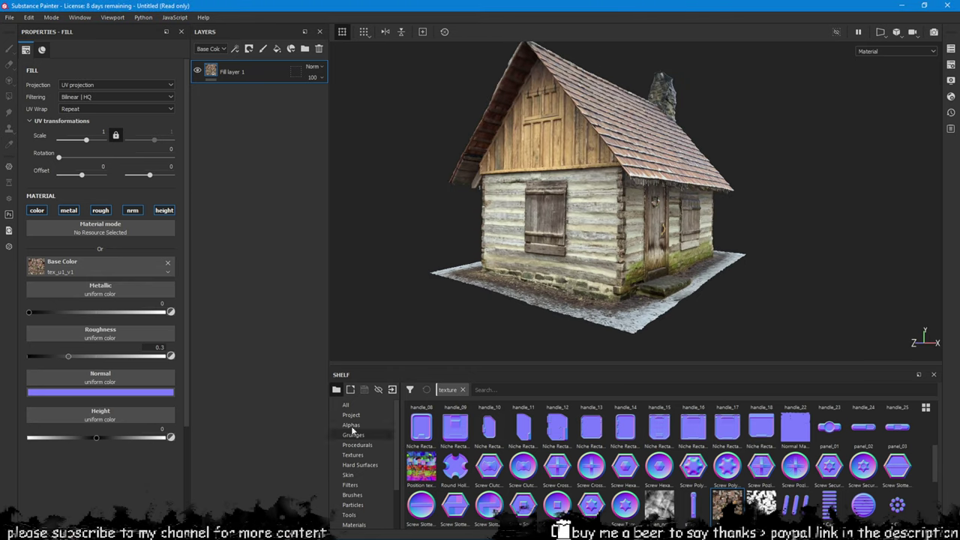
Search the shelf's materials for "snow" and add Forest Debris Covered Snow as a layer above Fill layer 1
{"action": "left_click", "coordinate": [463, 390]}
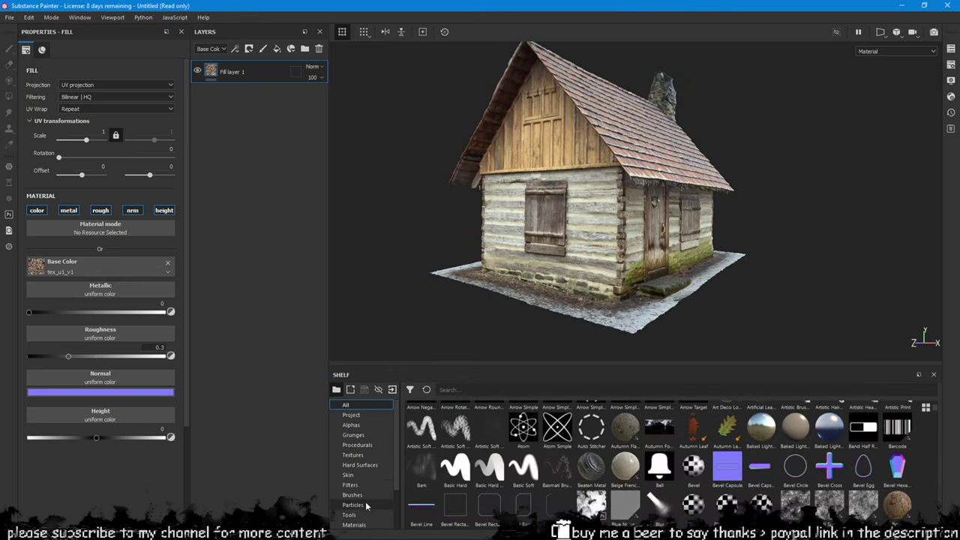
{"action": "left_click", "coordinate": [354, 524]}
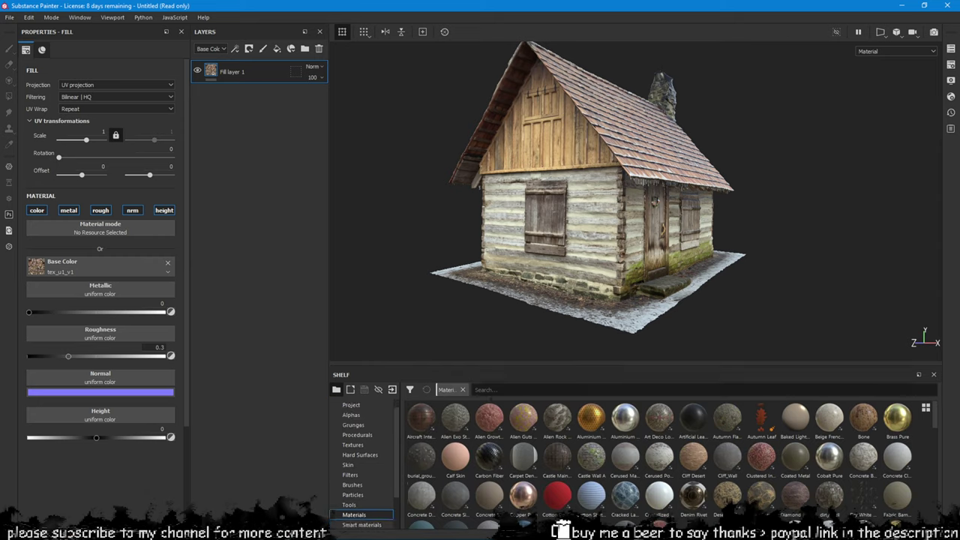
{"action": "type", "text": "snow"}
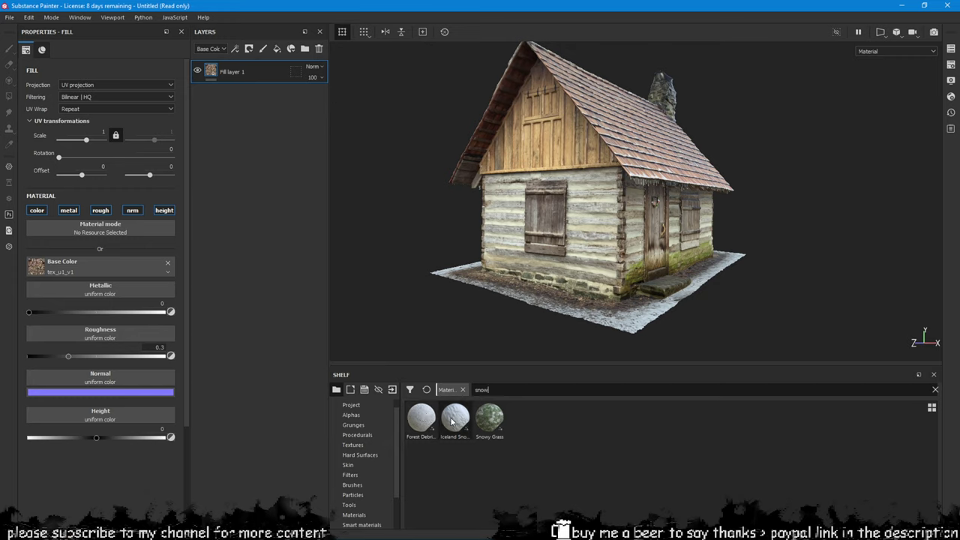
{"action": "mouse_move", "coordinate": [457, 424]}
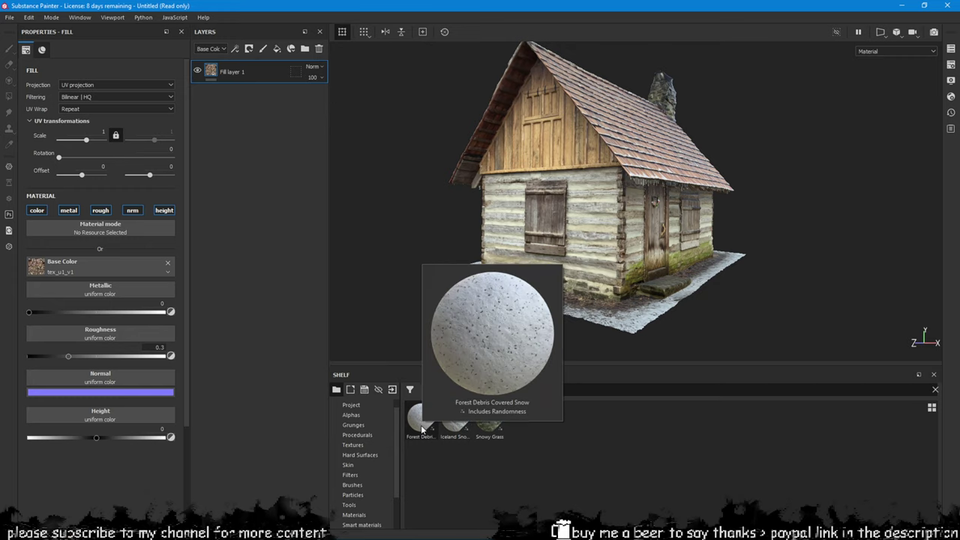
{"action": "left_click_drag", "start_coordinate": [424, 424], "coordinate": [253, 73]}
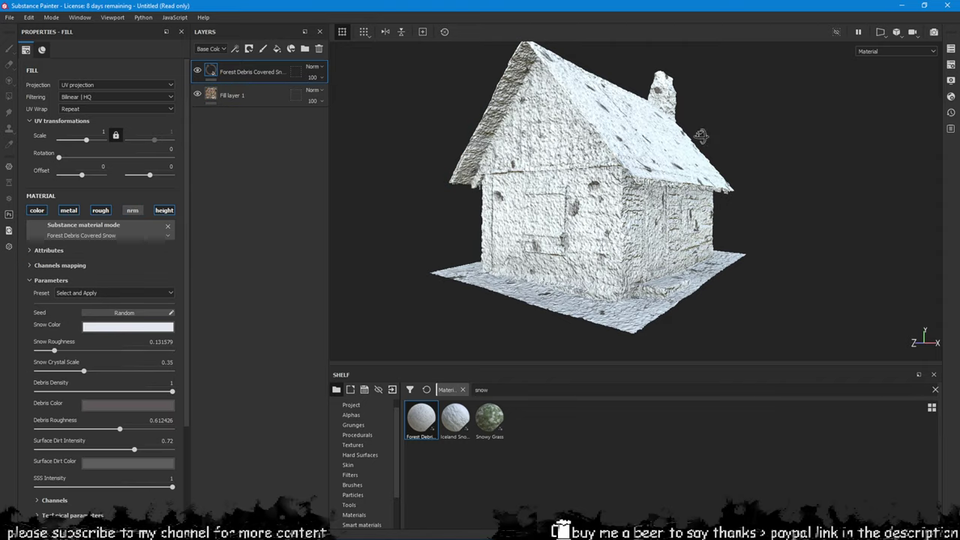
Set the snow material's Debris Density and Surface Dirt Intensity to 0
{"action": "left_click_drag", "start_coordinate": [701, 137], "coordinate": [661, 164], "text": "alt"}
{"action": "scroll", "coordinate": [662, 164], "scroll_direction": "up", "scroll_amount": 3}
{"action": "middle_click_drag", "start_coordinate": [661, 164], "coordinate": [667, 242], "text": "alt"}
{"action": "left_click_drag", "start_coordinate": [667, 242], "coordinate": [654, 166], "text": "alt"}
{"action": "left_click_drag", "start_coordinate": [391, 173], "coordinate": [578, 112], "text": "alt"}
{"action": "scroll", "coordinate": [69, 313], "scroll_direction": "down", "scroll_amount": 3}
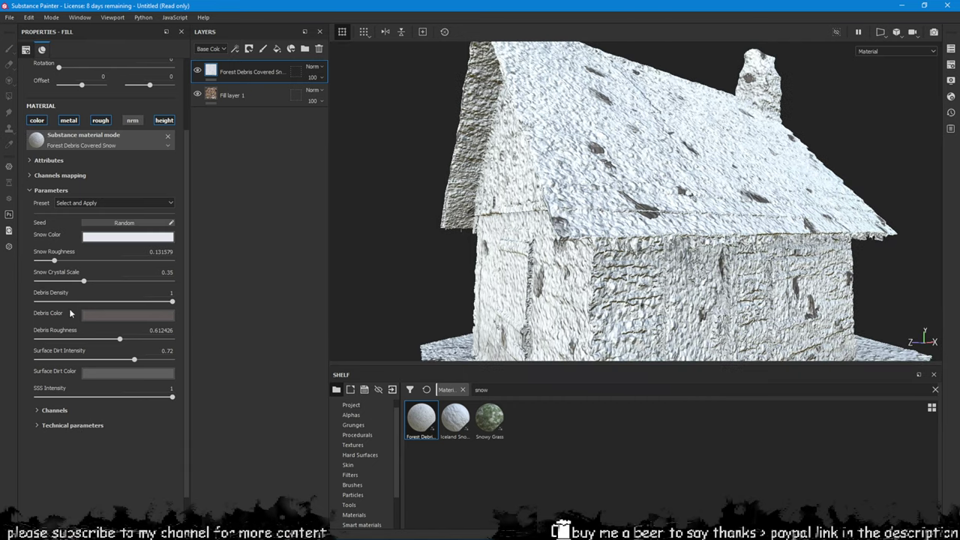
{"action": "left_click_drag", "start_coordinate": [20, 304], "coordinate": [21, 303]}
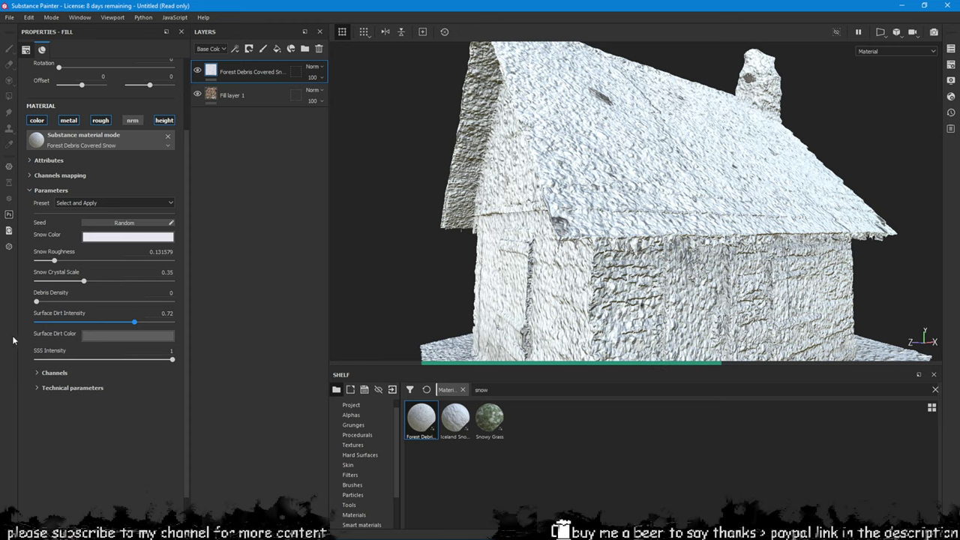
{"action": "left_click_drag", "start_coordinate": [12, 340], "coordinate": [23, 339]}
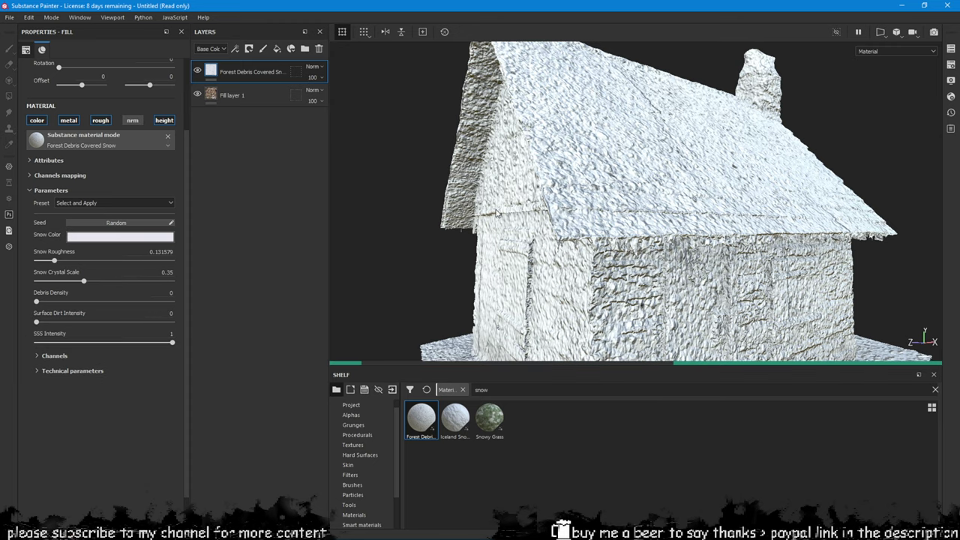
Add a black mask to the snow layer and add a generator to that mask
{"action": "left_click_drag", "start_coordinate": [495, 213], "coordinate": [509, 199], "text": "alt"}
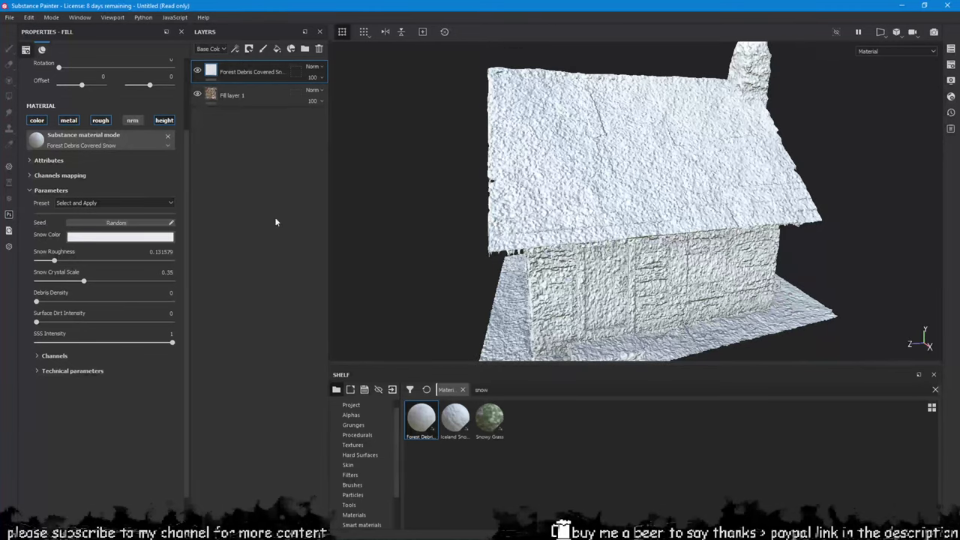
{"action": "right_click", "coordinate": [214, 77]}
{"action": "left_click", "coordinate": [254, 95]}
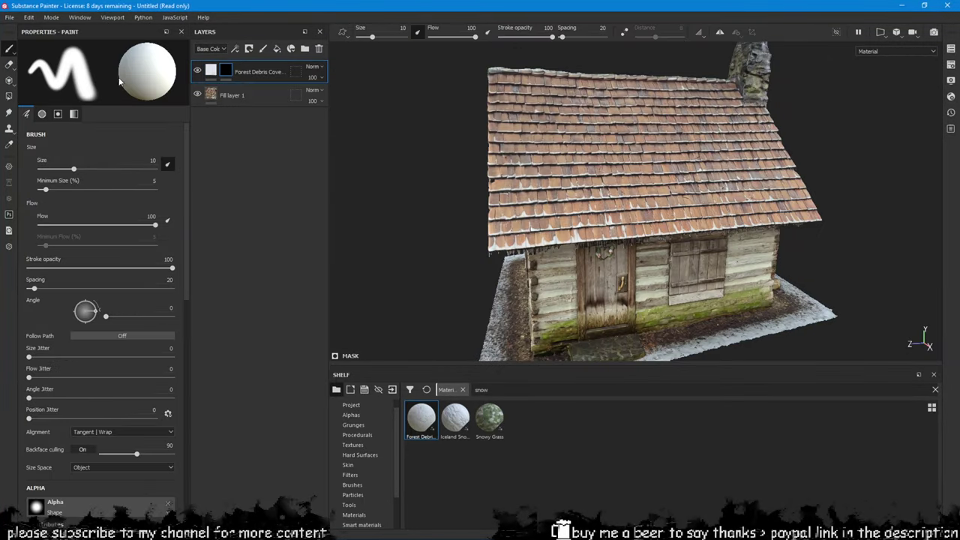
{"action": "right_click", "coordinate": [226, 71]}
{"action": "left_click", "coordinate": [266, 394]}
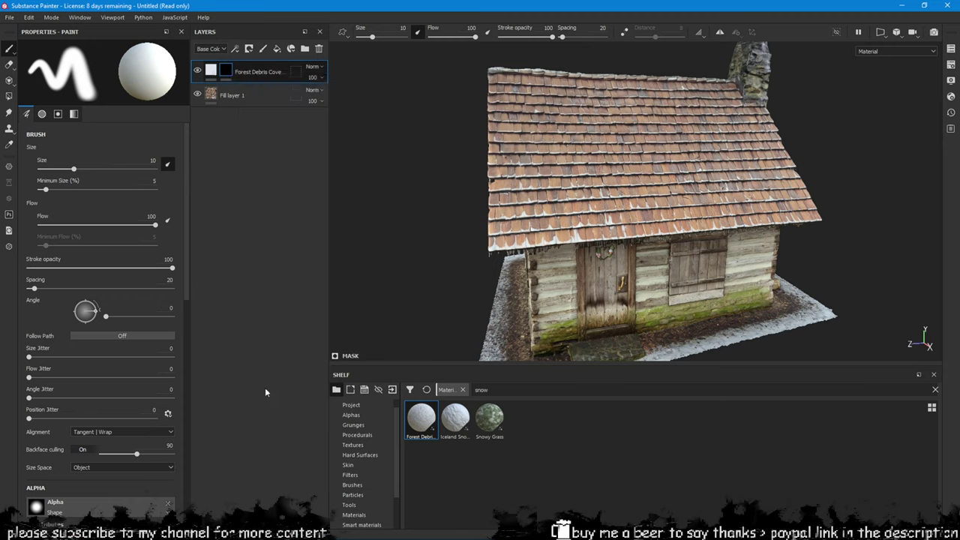
Try the Dripping Rust generator on the snow layer's mask and inspect the roof and front wall up close
{"action": "left_click", "coordinate": [107, 69]}
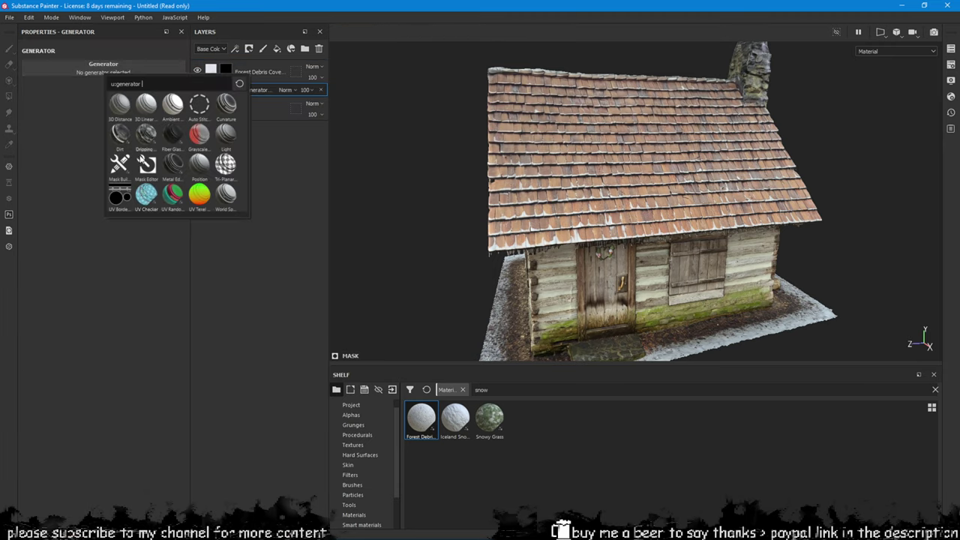
{"action": "left_click", "coordinate": [158, 132]}
{"action": "scroll", "coordinate": [670, 194], "scroll_direction": "up", "scroll_amount": 3}
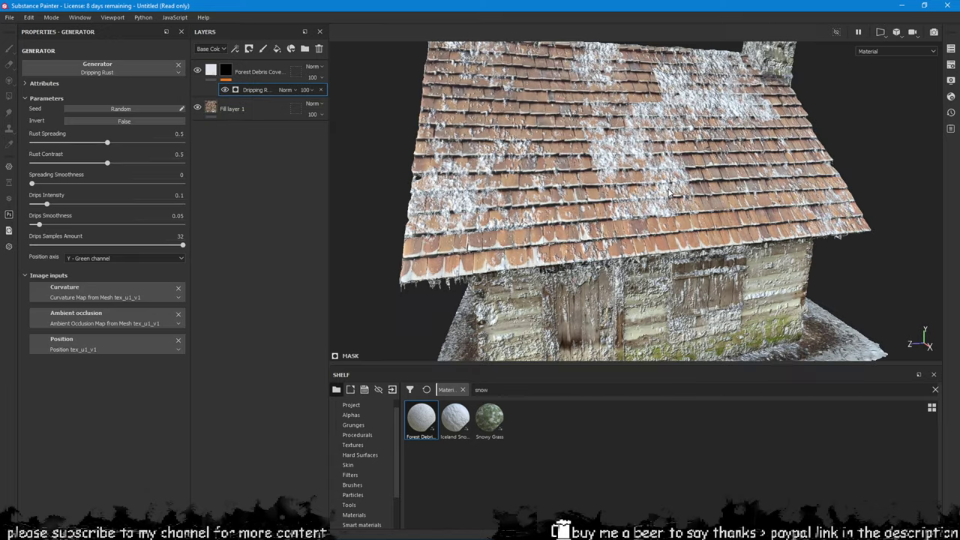
{"action": "left_click_drag", "start_coordinate": [670, 194], "coordinate": [646, 143], "text": "alt"}
{"action": "left_click_drag", "start_coordinate": [714, 240], "coordinate": [678, 290], "text": "alt"}
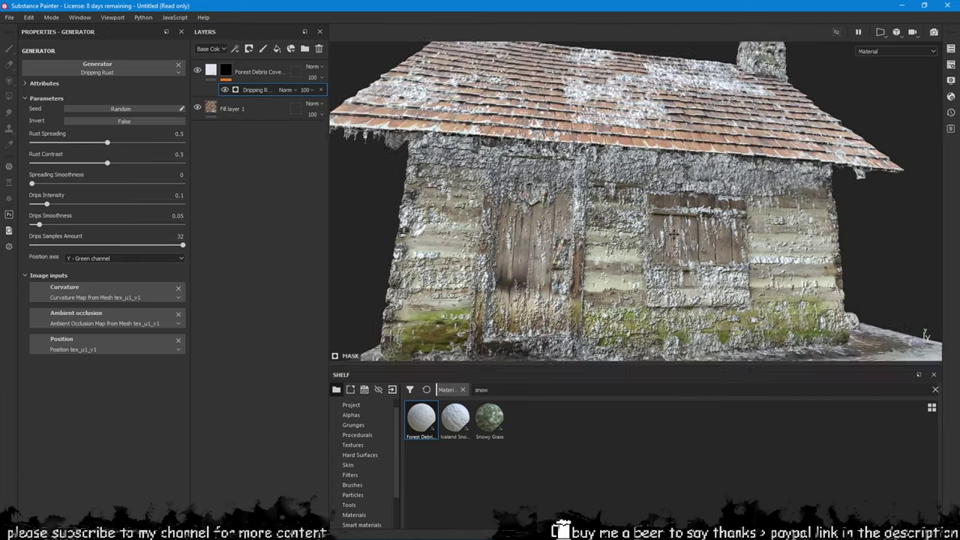
{"action": "middle_click_drag", "start_coordinate": [678, 289], "coordinate": [641, 203], "text": "alt"}
{"action": "scroll", "coordinate": [641, 204], "scroll_direction": "up", "scroll_amount": 3}
{"action": "left_click_drag", "start_coordinate": [640, 200], "coordinate": [629, 214], "text": "alt"}
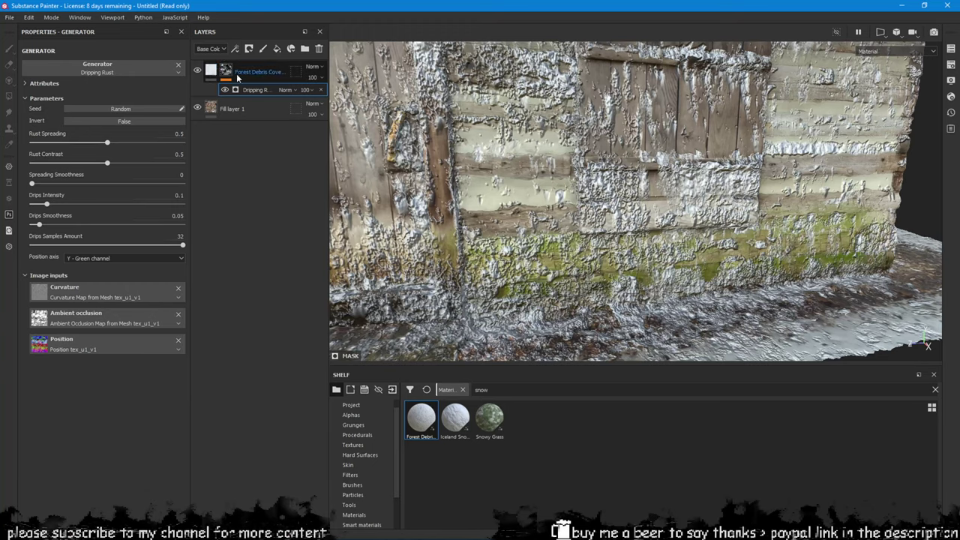
Disable the snow layer's height channel and compare the cabin with its nrm channel on and off
{"action": "left_click", "coordinate": [213, 69]}
{"action": "left_click", "coordinate": [164, 122]}
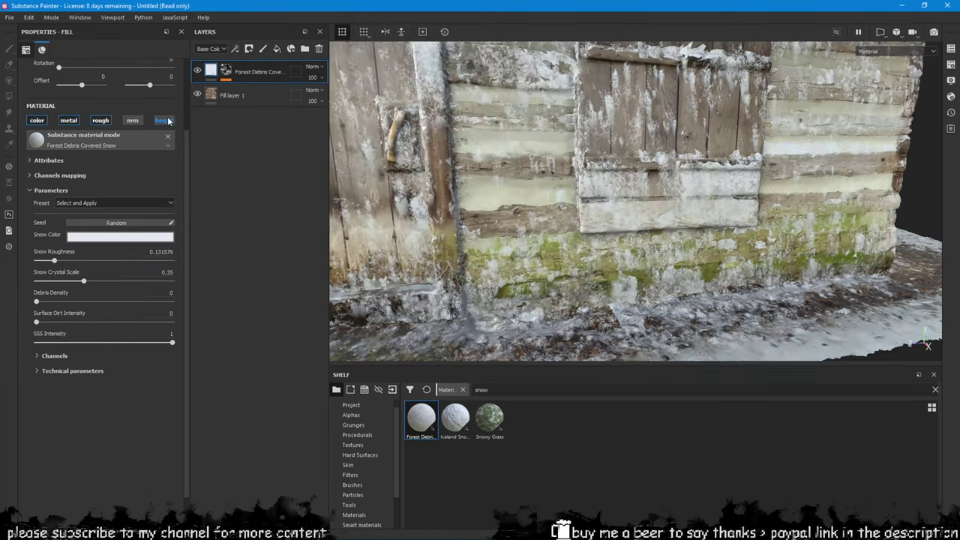
{"action": "scroll", "coordinate": [571, 241], "scroll_direction": "down", "scroll_amount": 3}
{"action": "left_click_drag", "start_coordinate": [571, 241], "coordinate": [690, 135], "text": "alt"}
{"action": "middle_click_drag", "start_coordinate": [690, 135], "coordinate": [705, 206], "text": "alt"}
{"action": "left_click", "coordinate": [133, 123]}
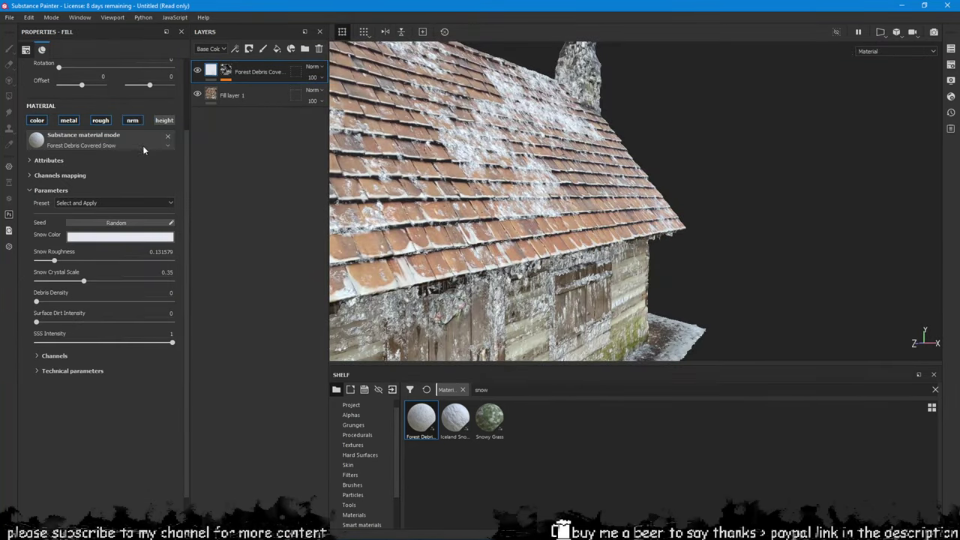
{"action": "left_click", "coordinate": [141, 123]}
{"action": "left_click_drag", "start_coordinate": [589, 193], "coordinate": [518, 259], "text": "alt"}
{"action": "scroll", "coordinate": [536, 185], "scroll_direction": "up", "scroll_amount": 2}
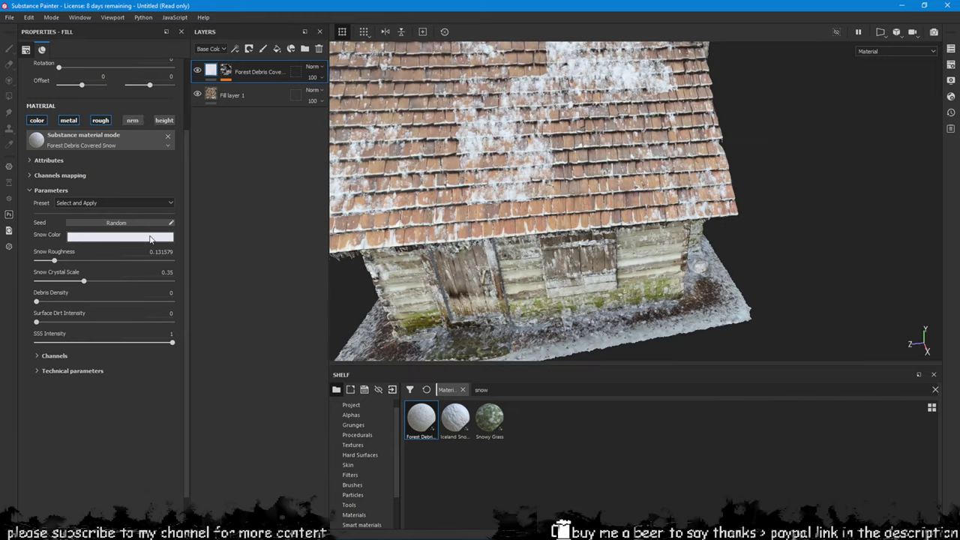
Set the snow material's Snow Color to pure white
{"action": "left_click", "coordinate": [150, 238]}
{"action": "left_click_drag", "start_coordinate": [166, 259], "coordinate": [141, 251]}
{"action": "left_click_drag", "start_coordinate": [480, 255], "coordinate": [643, 203], "text": "alt"}
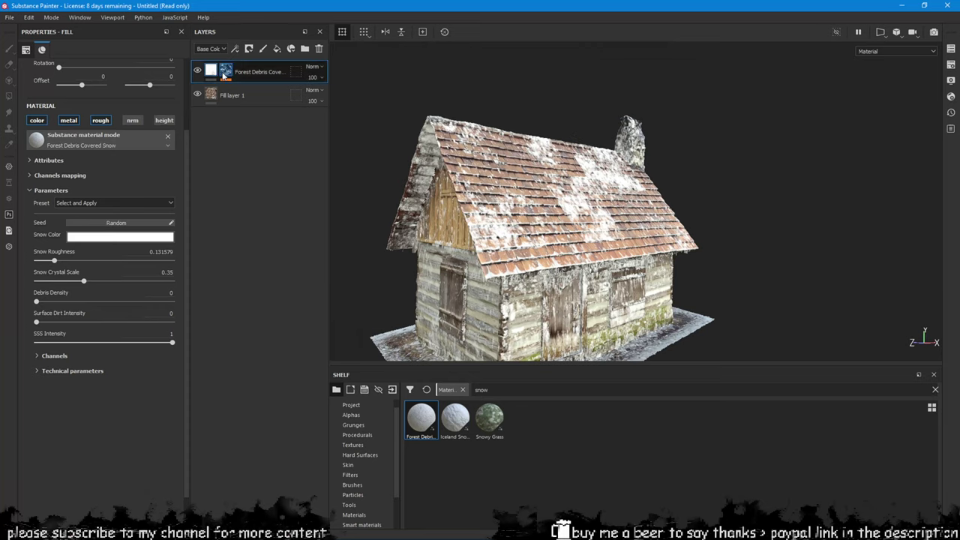
Change the snow mask's generator to Metal Edge Wear and raise its Wear Level
{"action": "left_click", "coordinate": [97, 66]}
{"action": "left_click", "coordinate": [163, 156]}
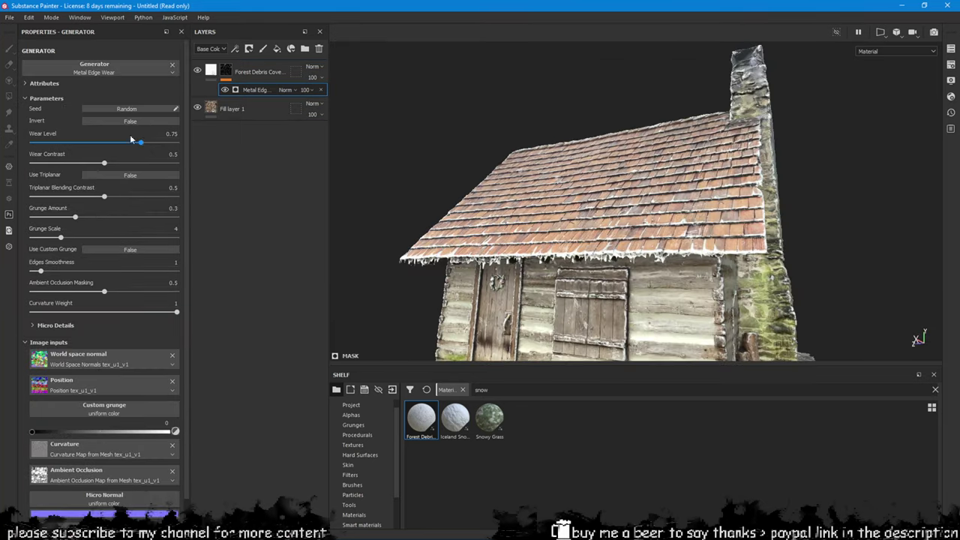
{"action": "left_click_drag", "start_coordinate": [133, 142], "coordinate": [161, 143]}
{"action": "mouse_move", "coordinate": [645, 210]}
{"action": "left_mouse_down", "text": "alt"}
{"action": "mouse_move", "coordinate": [487, 203]}
{"action": "mouse_move", "coordinate": [660, 240]}
{"action": "mouse_move", "coordinate": [645, 225]}
{"action": "left_mouse_up", "text": "alt"}
Duplicate the snow layer and change the generator on the upper copy's mask to Dirt
{"action": "left_click", "coordinate": [211, 71]}
{"action": "key", "text": "ctrl+d"}
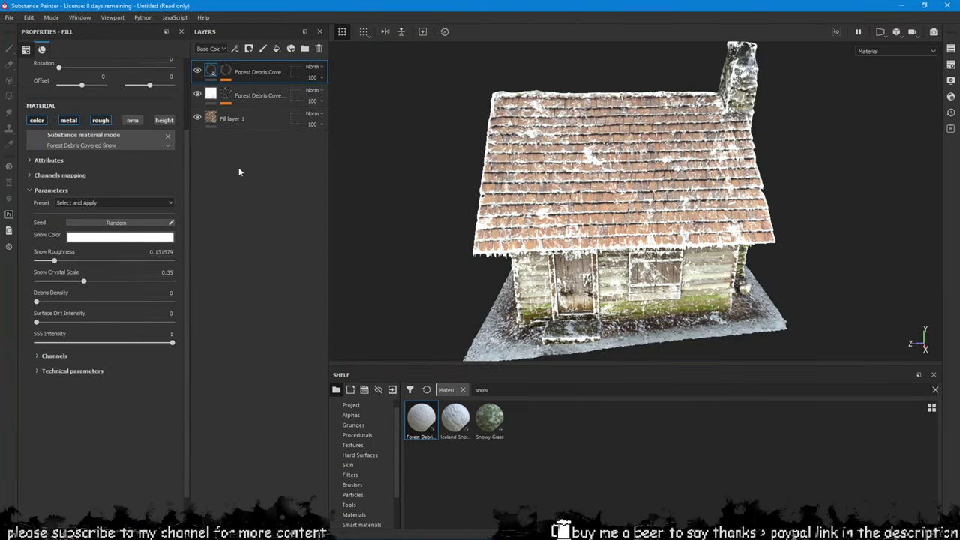
{"action": "left_click", "coordinate": [227, 71]}
{"action": "left_click", "coordinate": [251, 90]}
{"action": "left_click", "coordinate": [128, 72]}
{"action": "left_click", "coordinate": [145, 127]}
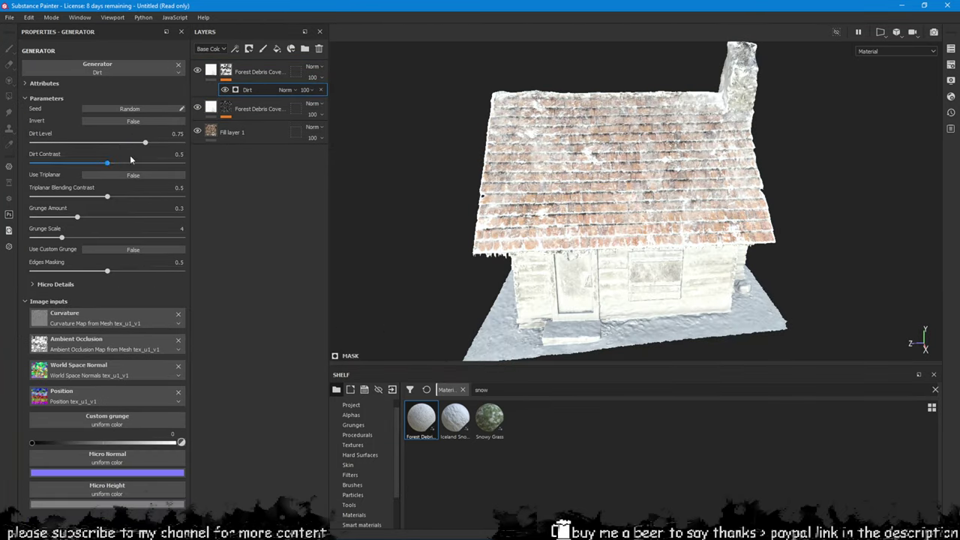
Set the Dirt generator's Dirt Contrast to 0.84 and Dirt Level to 0.65 on the upper snow layer's mask
{"action": "mouse_move", "coordinate": [130, 144]}
{"action": "left_mouse_down"}
{"action": "mouse_move", "coordinate": [105, 148]}
{"action": "mouse_move", "coordinate": [98, 172]}
{"action": "mouse_move", "coordinate": [160, 166]}
{"action": "mouse_move", "coordinate": [130, 148]}
{"action": "left_mouse_up"}
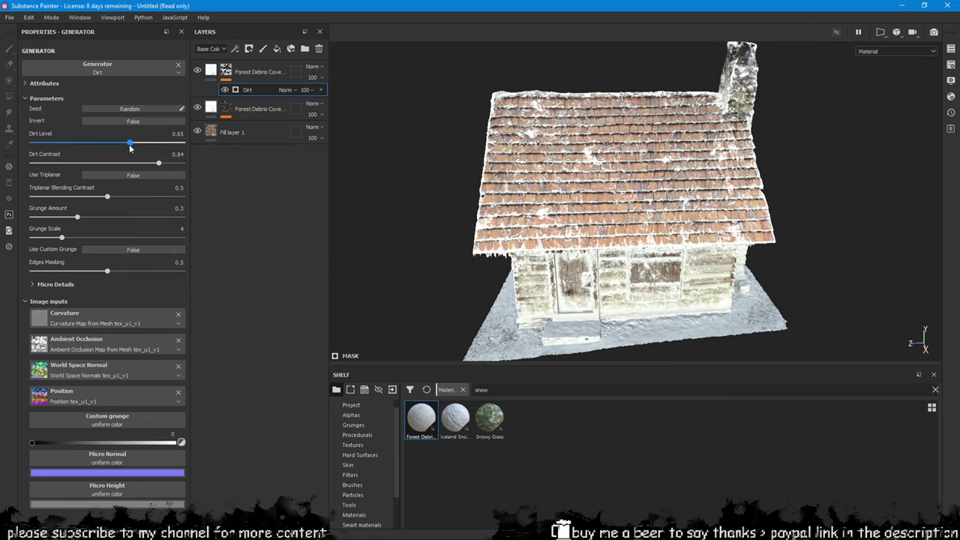
{"action": "left_click_drag", "start_coordinate": [678, 296], "coordinate": [457, 184], "text": "alt"}
{"action": "middle_click_drag", "start_coordinate": [570, 135], "coordinate": [589, 191], "text": "alt"}
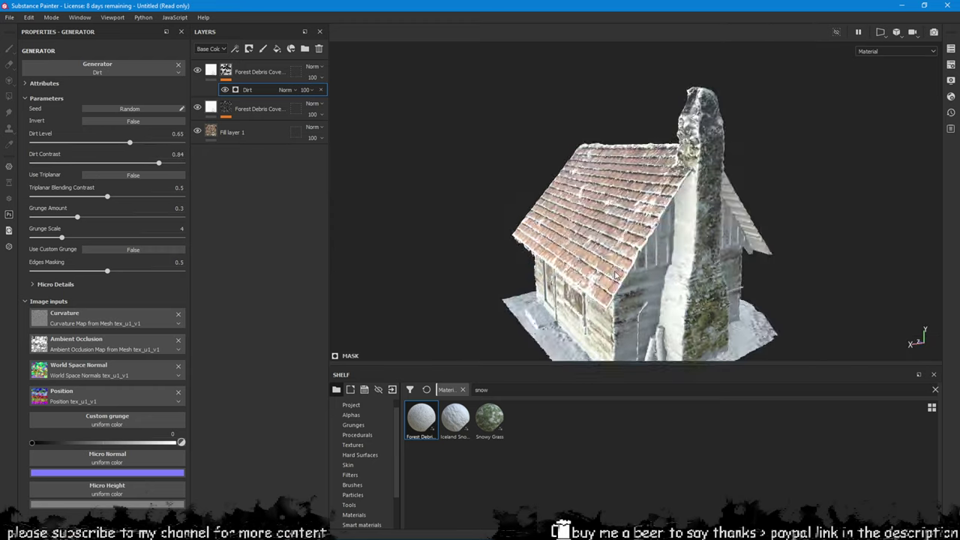
Add a Paint effect above the Dirt generator on the upper snow layer's mask and choose brush 28
{"action": "scroll", "coordinate": [589, 189], "scroll_direction": "up", "scroll_amount": 5}
{"action": "right_click", "coordinate": [235, 91]}
{"action": "left_click", "coordinate": [270, 226]}
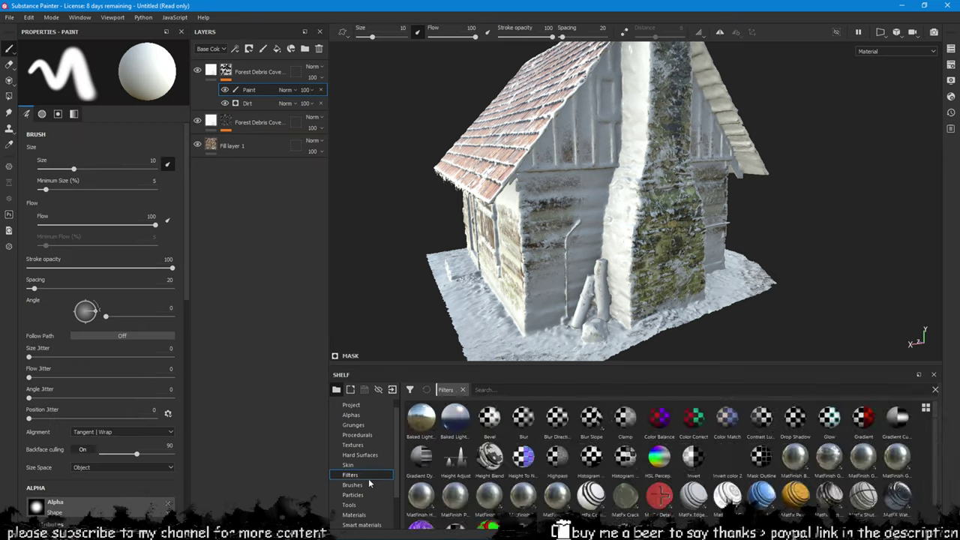
{"action": "left_click", "coordinate": [352, 484]}
{"action": "left_click", "coordinate": [522, 418]}
Paint the snow away from the gable boards on both sides of the chimney, using black on the mask
{"action": "mouse_move", "coordinate": [626, 263]}
{"action": "left_mouse_down"}
{"action": "mouse_move", "coordinate": [649, 227]}
{"action": "mouse_move", "coordinate": [632, 222]}
{"action": "mouse_move", "coordinate": [625, 262]}
{"action": "left_mouse_up"}
{"action": "key", "text": "x"}
{"action": "mouse_move", "coordinate": [570, 183]}
{"action": "left_mouse_down", "text": "alt"}
{"action": "mouse_move", "coordinate": [692, 233]}
{"action": "mouse_move", "coordinate": [703, 225]}
{"action": "mouse_move", "coordinate": [622, 221]}
{"action": "mouse_move", "coordinate": [577, 194]}
{"action": "mouse_move", "coordinate": [570, 138]}
{"action": "mouse_move", "coordinate": [525, 94]}
{"action": "left_mouse_up", "text": "alt"}
{"action": "scroll", "coordinate": [703, 225], "scroll_direction": "up", "scroll_amount": 3}
{"action": "key", "text": "x"}
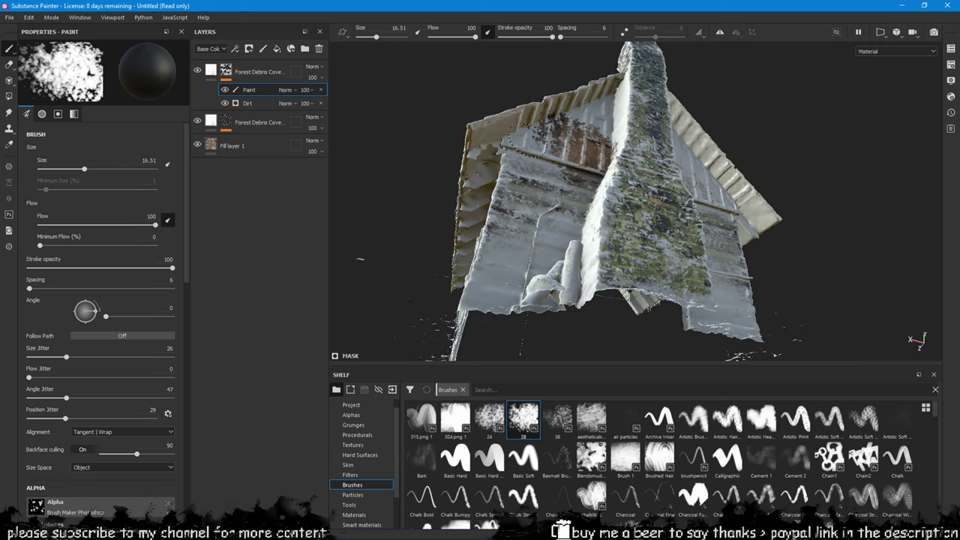
{"action": "mouse_move", "coordinate": [493, 137]}
{"action": "left_mouse_down"}
{"action": "mouse_move", "coordinate": [573, 114]}
{"action": "mouse_move", "coordinate": [616, 128]}
{"action": "mouse_move", "coordinate": [586, 159]}
{"action": "mouse_move", "coordinate": [554, 152]}
{"action": "left_mouse_up"}
{"action": "left_click_drag", "start_coordinate": [711, 158], "coordinate": [688, 114]}
{"action": "mouse_move", "coordinate": [658, 86]}
{"action": "left_mouse_down"}
{"action": "mouse_move", "coordinate": [757, 194]}
{"action": "mouse_move", "coordinate": [668, 137]}
{"action": "left_mouse_up"}
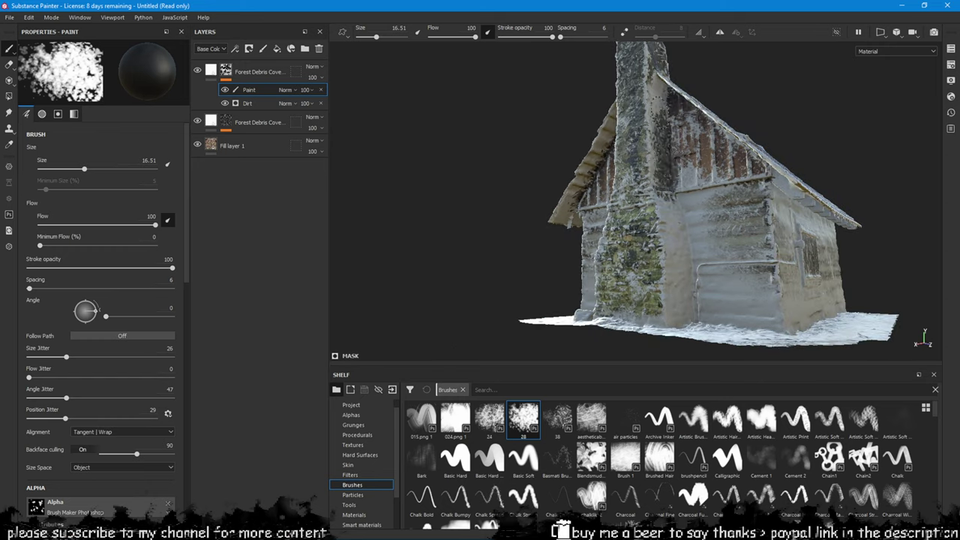
Paint the snow away from the undersides of the roof overhangs on the chimney side
{"action": "left_click_drag", "start_coordinate": [708, 185], "coordinate": [843, 190], "text": "alt"}
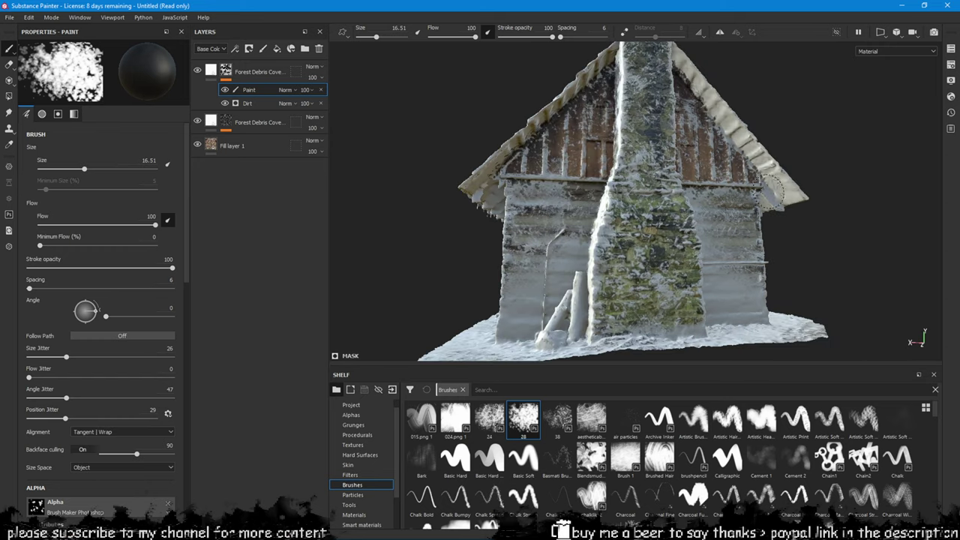
{"action": "left_click_drag", "start_coordinate": [772, 187], "coordinate": [679, 64]}
{"action": "left_click_drag", "start_coordinate": [678, 111], "coordinate": [744, 111], "text": "alt"}
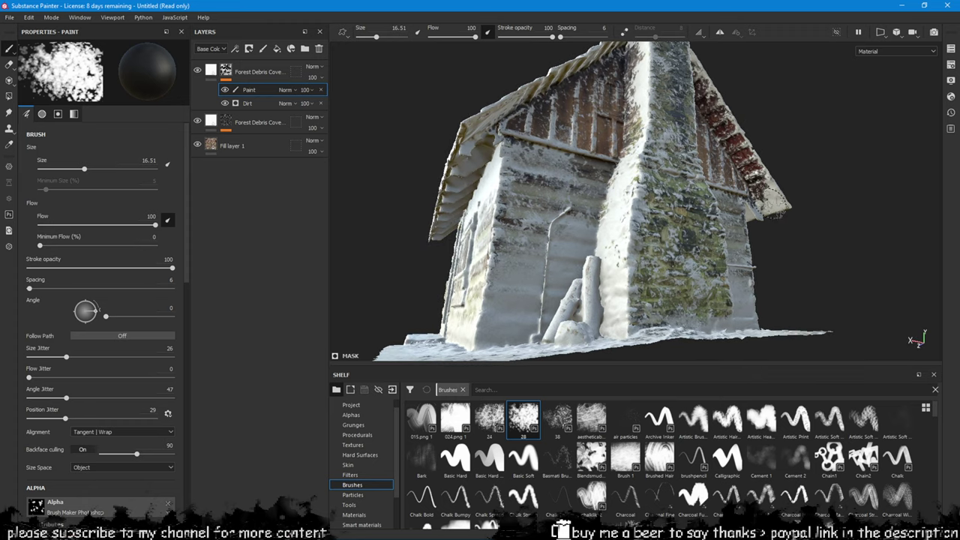
{"action": "left_click_drag", "start_coordinate": [643, 98], "coordinate": [503, 132], "text": "alt"}
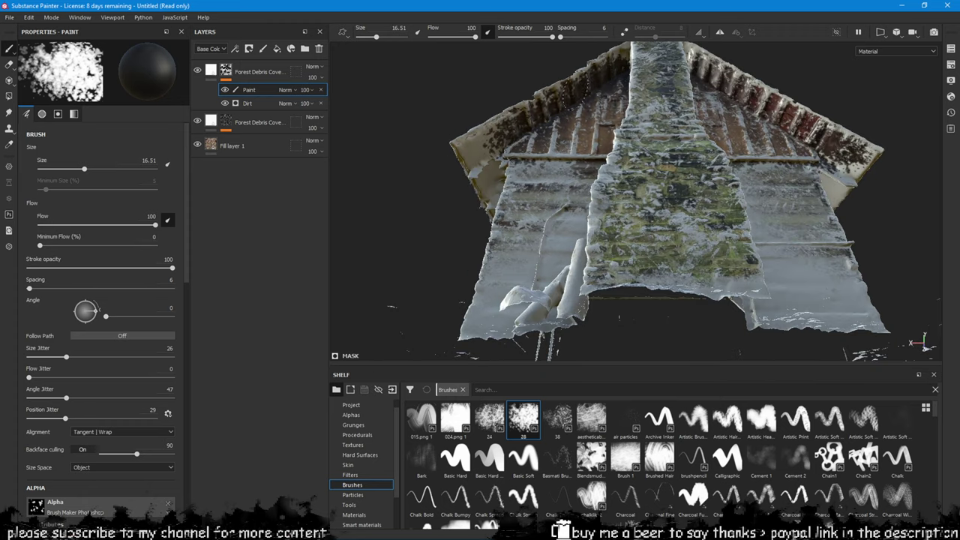
{"action": "mouse_move", "coordinate": [551, 106]}
{"action": "left_mouse_down"}
{"action": "mouse_move", "coordinate": [484, 146]}
{"action": "mouse_move", "coordinate": [630, 217]}
{"action": "left_mouse_up"}
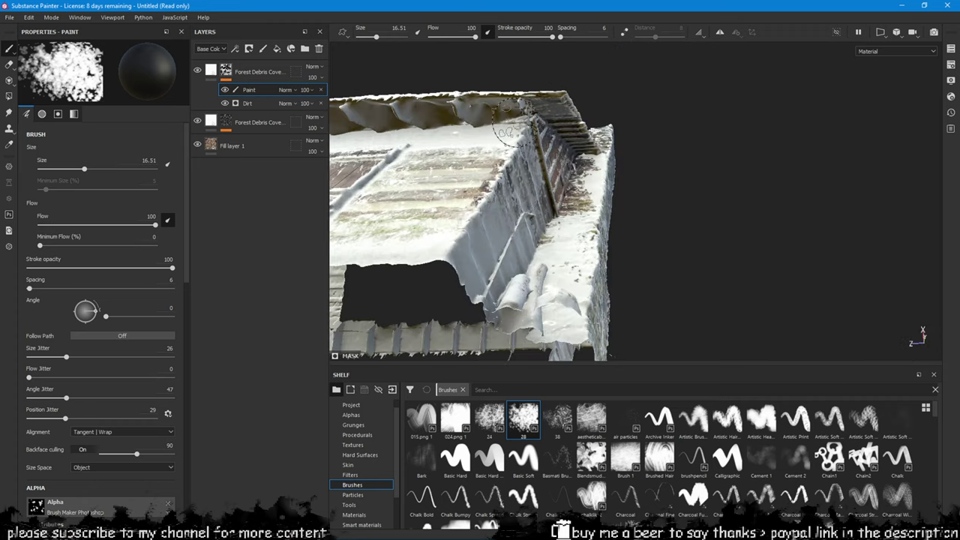
Paint the snow away below the front door and on top of the doorstep with the Charcoal Str... brush
{"action": "mouse_move", "coordinate": [434, 116]}
{"action": "left_mouse_down", "text": "alt"}
{"action": "mouse_move", "coordinate": [450, 150]}
{"action": "mouse_move", "coordinate": [632, 155]}
{"action": "mouse_move", "coordinate": [494, 180]}
{"action": "mouse_move", "coordinate": [495, 203]}
{"action": "mouse_move", "coordinate": [422, 242]}
{"action": "mouse_move", "coordinate": [670, 225]}
{"action": "mouse_move", "coordinate": [615, 257]}
{"action": "mouse_move", "coordinate": [612, 226]}
{"action": "left_mouse_up", "text": "alt"}
{"action": "scroll", "coordinate": [654, 260], "scroll_direction": "down", "scroll_amount": 1}
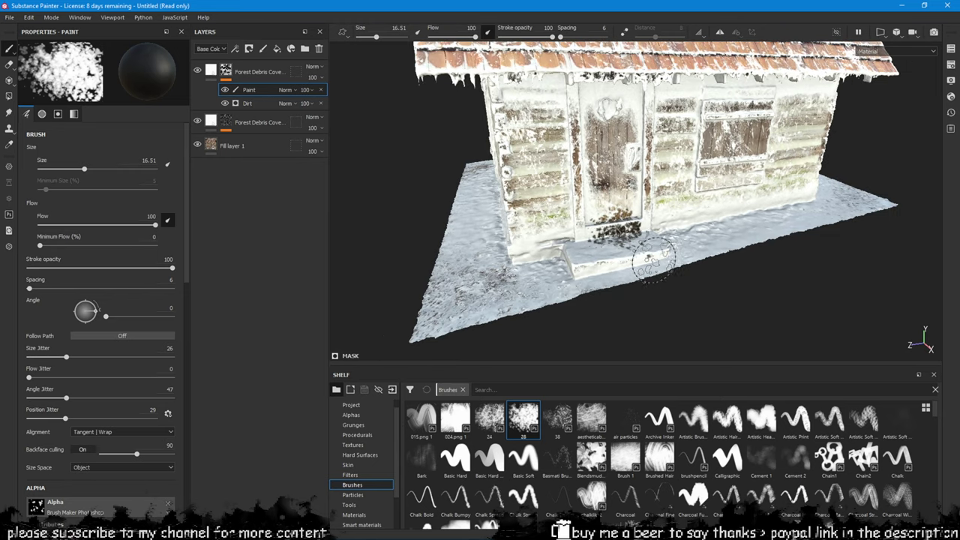
{"action": "left_click", "coordinate": [598, 432]}
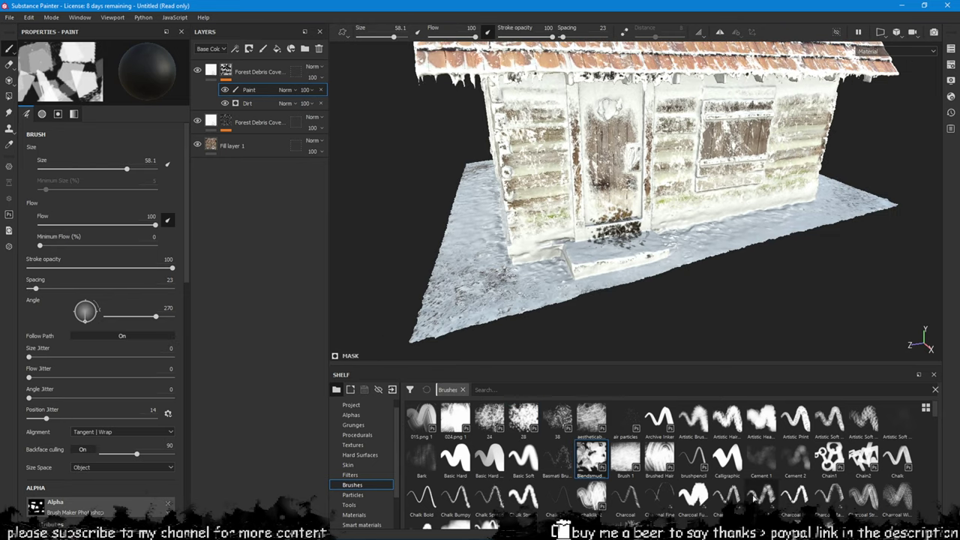
{"action": "left_click", "coordinate": [776, 453]}
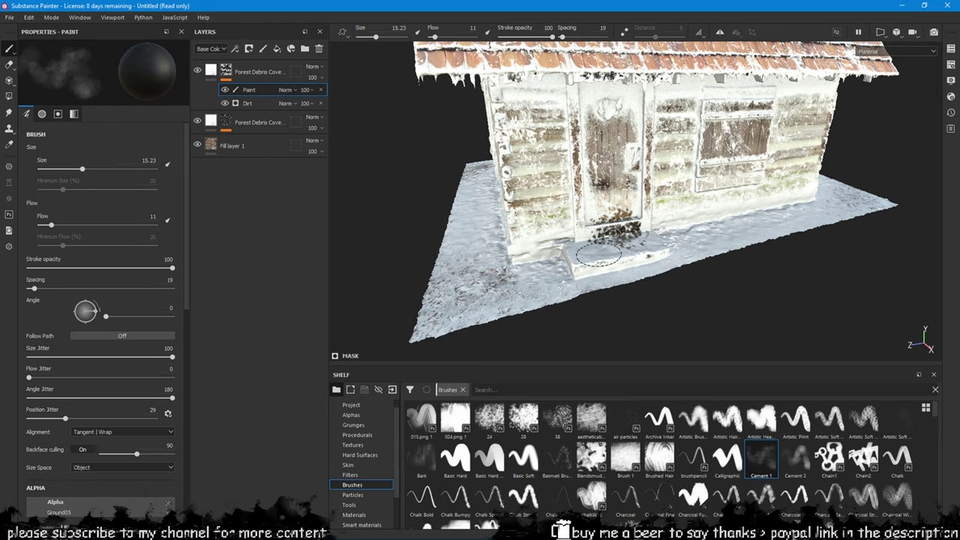
{"action": "scroll", "coordinate": [622, 271], "scroll_direction": "up", "scroll_amount": 5}
{"action": "left_click", "coordinate": [863, 498]}
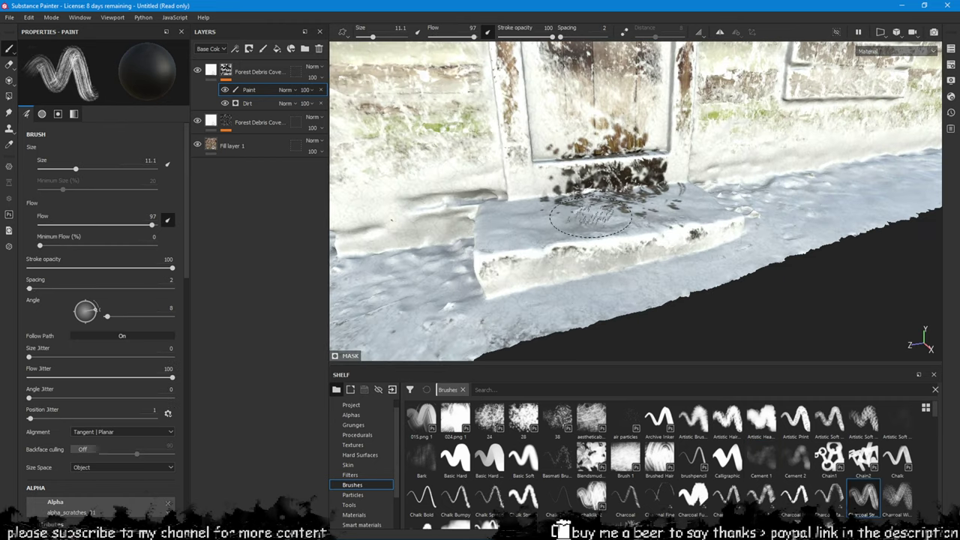
{"action": "left_click_drag", "start_coordinate": [574, 214], "coordinate": [573, 261]}
{"action": "mouse_move", "coordinate": [664, 192]}
{"action": "left_mouse_down"}
{"action": "mouse_move", "coordinate": [508, 251]}
{"action": "mouse_move", "coordinate": [690, 244]}
{"action": "mouse_move", "coordinate": [731, 233]}
{"action": "mouse_move", "coordinate": [642, 260]}
{"action": "left_mouse_up"}
{"action": "mouse_move", "coordinate": [638, 218]}
{"action": "left_mouse_down"}
{"action": "mouse_move", "coordinate": [606, 193]}
{"action": "mouse_move", "coordinate": [660, 231]}
{"action": "left_mouse_up"}
Paint the snow away from the front face of the doorstep and the ground in front of the cabin
{"action": "mouse_move", "coordinate": [651, 271]}
{"action": "left_mouse_down", "text": "alt"}
{"action": "mouse_move", "coordinate": [701, 237]}
{"action": "mouse_move", "coordinate": [738, 270]}
{"action": "left_mouse_up", "text": "alt"}
{"action": "left_click_drag", "start_coordinate": [655, 328], "coordinate": [749, 339]}
{"action": "left_click_drag", "start_coordinate": [750, 314], "coordinate": [724, 379], "text": "alt"}
{"action": "middle_click_drag", "start_coordinate": [716, 375], "coordinate": [687, 288], "text": "alt"}
{"action": "mouse_move", "coordinate": [675, 289]}
{"action": "left_mouse_down"}
{"action": "mouse_move", "coordinate": [476, 301]}
{"action": "mouse_move", "coordinate": [870, 260]}
{"action": "left_mouse_up"}
{"action": "left_click_drag", "start_coordinate": [776, 281], "coordinate": [646, 263]}
{"action": "middle_click_drag", "start_coordinate": [530, 319], "coordinate": [706, 286], "text": "alt"}
{"action": "mouse_move", "coordinate": [724, 273]}
{"action": "left_mouse_down"}
{"action": "mouse_move", "coordinate": [596, 263]}
{"action": "mouse_move", "coordinate": [528, 227]}
{"action": "mouse_move", "coordinate": [533, 284]}
{"action": "mouse_move", "coordinate": [625, 287]}
{"action": "left_mouse_up"}
Paint the snow away from the ground around the cabin's front corner and along the window-side wall
{"action": "mouse_move", "coordinate": [352, 232]}
{"action": "left_mouse_down"}
{"action": "mouse_move", "coordinate": [450, 258]}
{"action": "mouse_move", "coordinate": [352, 210]}
{"action": "left_mouse_up"}
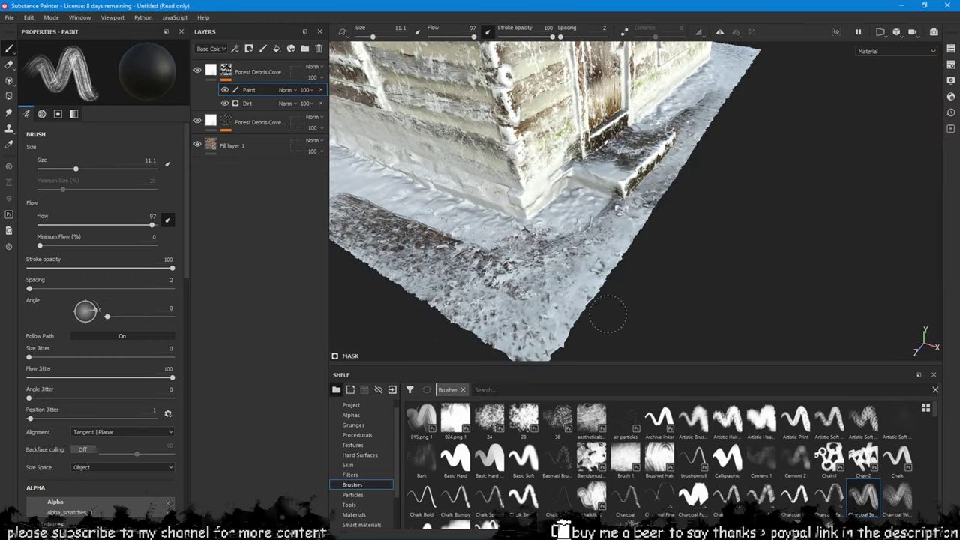
{"action": "mouse_move", "coordinate": [479, 237]}
{"action": "left_mouse_down"}
{"action": "mouse_move", "coordinate": [533, 241]}
{"action": "mouse_move", "coordinate": [352, 198]}
{"action": "left_mouse_up"}
{"action": "left_click_drag", "start_coordinate": [618, 209], "coordinate": [553, 244]}
{"action": "scroll", "coordinate": [589, 274], "scroll_direction": "down", "scroll_amount": 3}
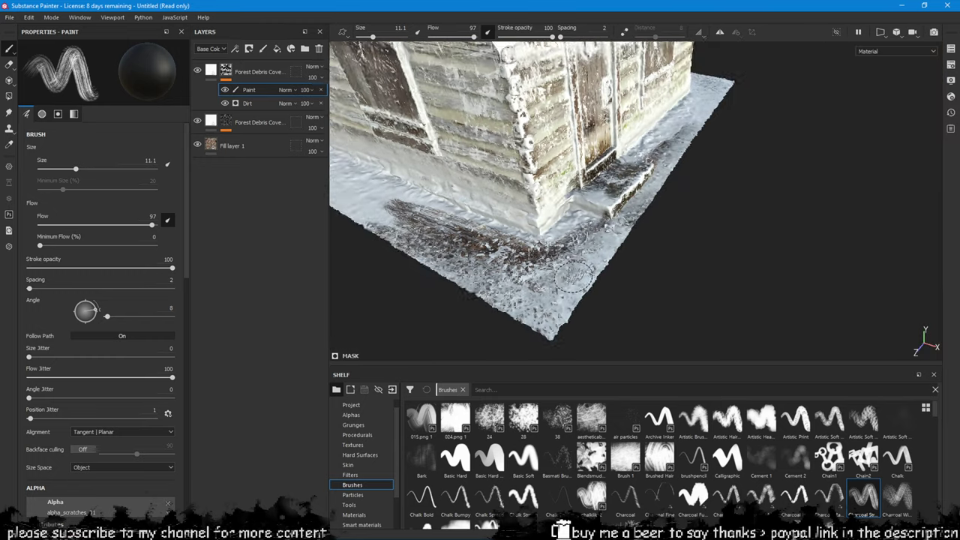
Add a Paint effect above the Metal Edge Wear generator on the lower snow layer's mask
{"action": "left_click_drag", "start_coordinate": [585, 276], "coordinate": [529, 251], "text": "alt"}
{"action": "left_click", "coordinate": [226, 122]}
{"action": "left_click", "coordinate": [260, 140]}
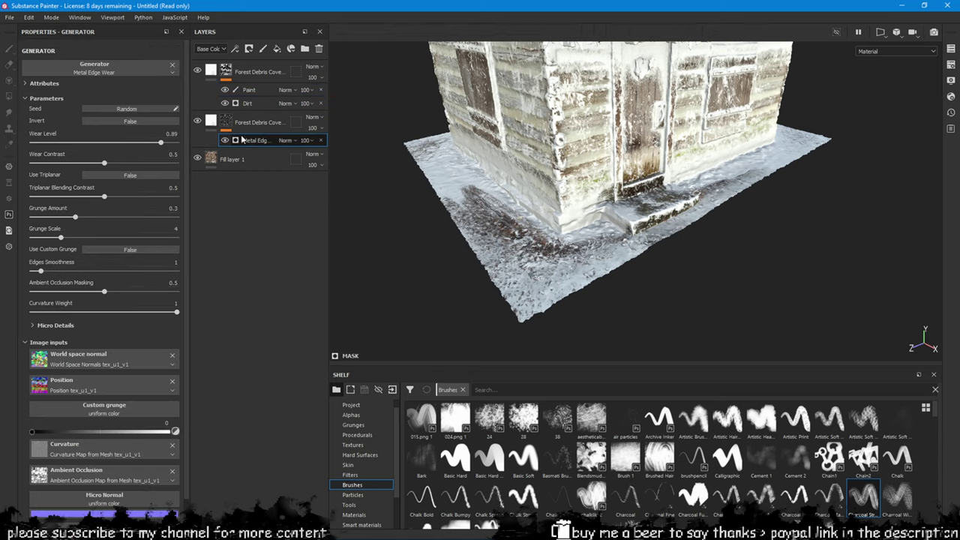
{"action": "right_click", "coordinate": [230, 124]}
{"action": "left_click", "coordinate": [285, 460]}
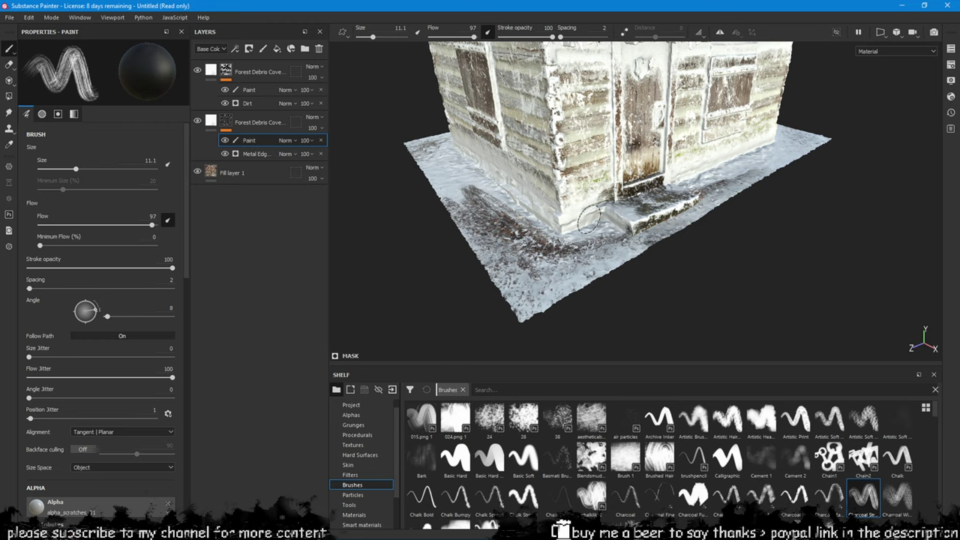
{"action": "left_click_drag", "start_coordinate": [655, 244], "coordinate": [640, 154], "text": "alt"}
{"action": "left_click_drag", "start_coordinate": [543, 129], "coordinate": [789, 224], "text": "alt"}
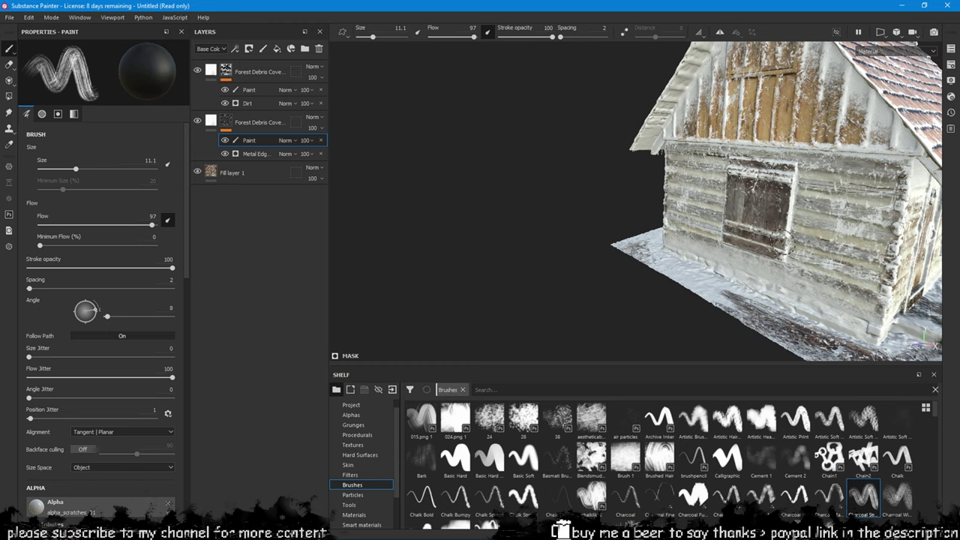
{"action": "left_click_drag", "start_coordinate": [783, 241], "coordinate": [646, 187], "text": "alt"}
{"action": "scroll", "coordinate": [621, 217], "scroll_direction": "down", "scroll_amount": 4}
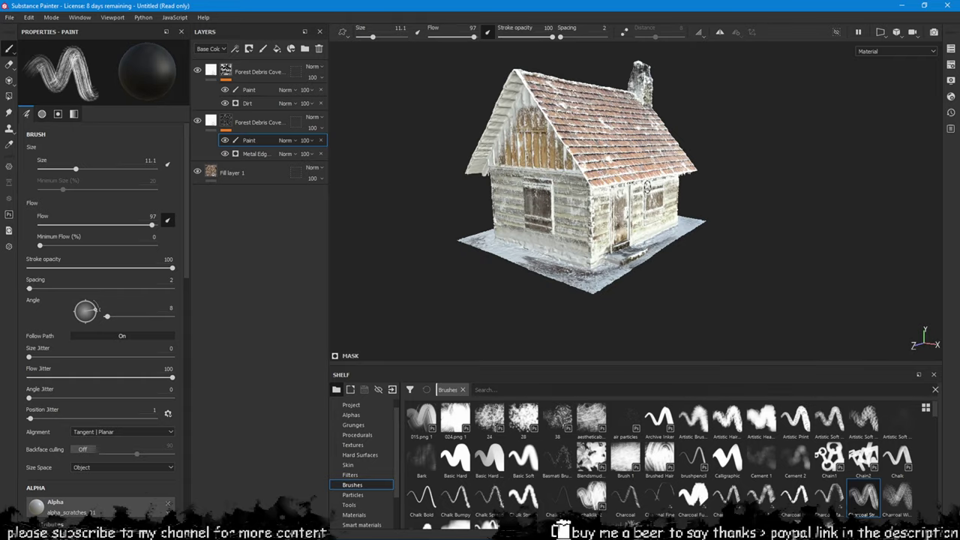
{"action": "middle_click_drag", "start_coordinate": [647, 187], "coordinate": [665, 213], "text": "alt"}
Open the texture export settings and look at the Blender_Marmoset output template
{"action": "left_click", "coordinate": [3, 19]}
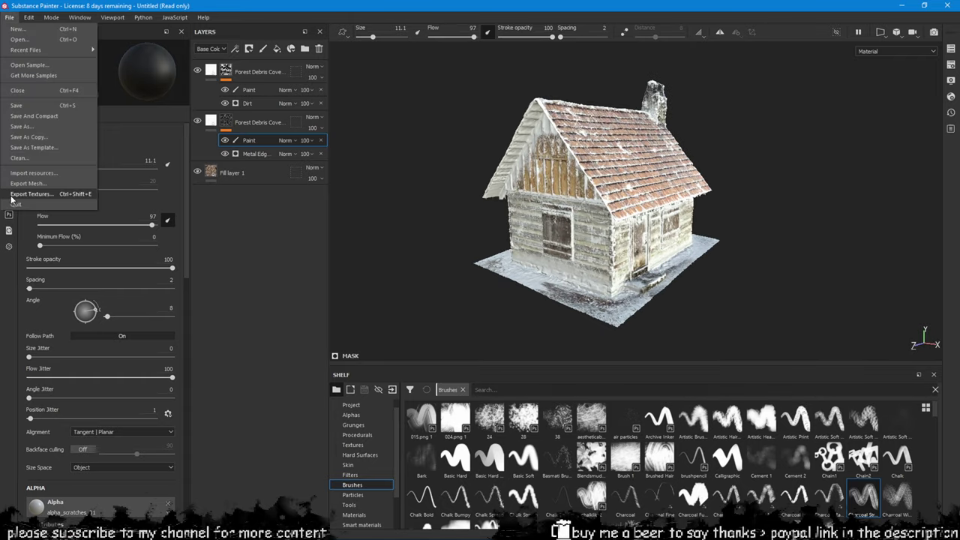
{"action": "left_click", "coordinate": [38, 194]}
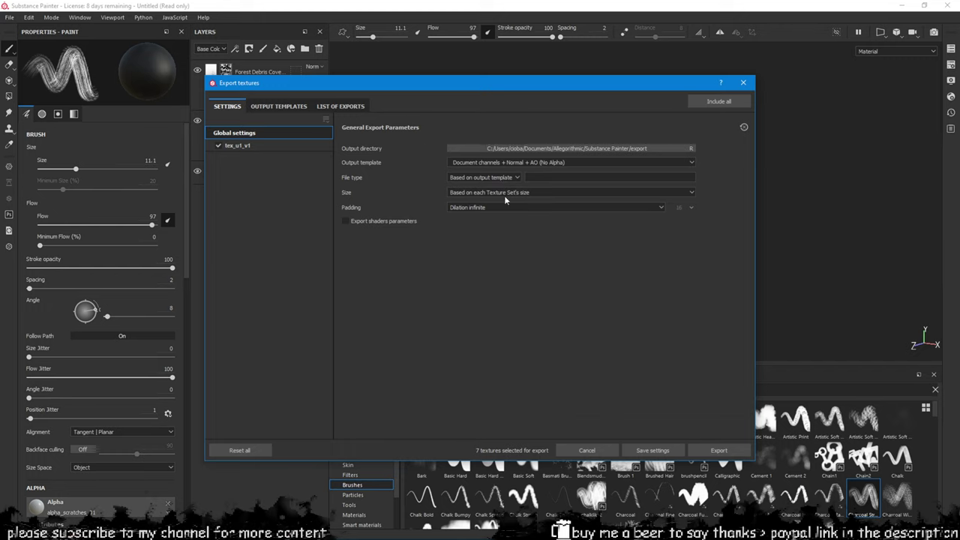
{"action": "left_click", "coordinate": [279, 106]}
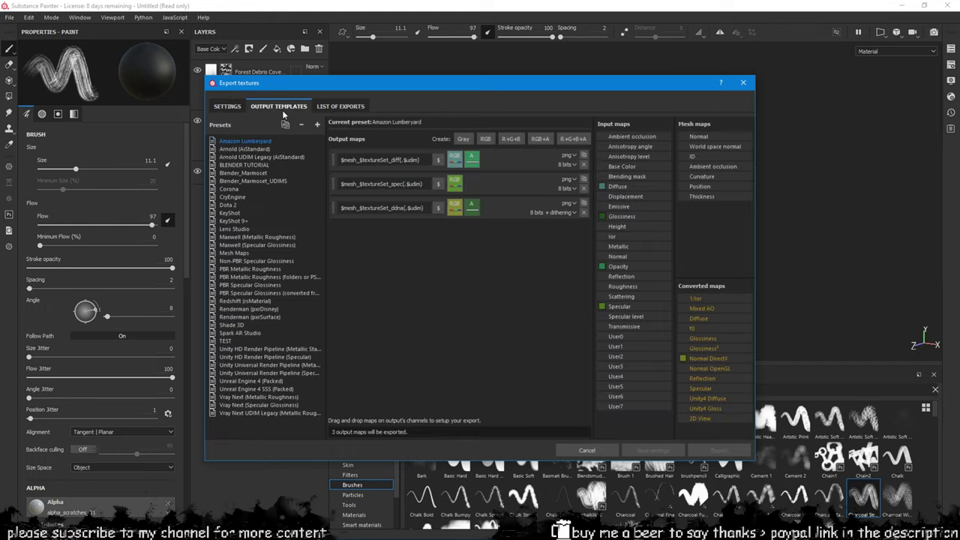
{"action": "left_click", "coordinate": [246, 172]}
{"action": "left_click", "coordinate": [227, 107]}
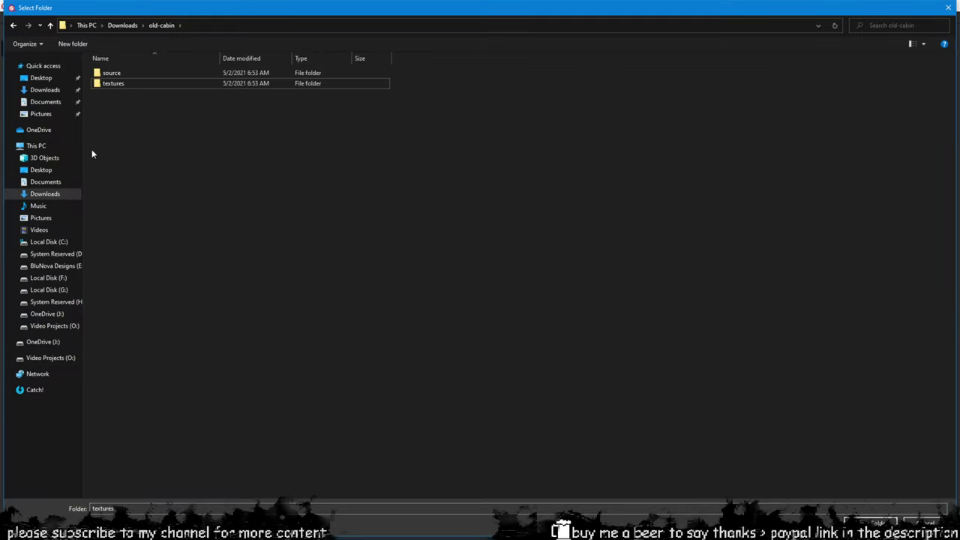
Create a new folder inside old-cabin and select it as the export output directory
{"action": "left_click", "coordinate": [79, 44]}
{"action": "left_click", "coordinate": [114, 111]}
{"action": "double_click", "coordinate": [116, 73]}
{"action": "left_click", "coordinate": [871, 522]}
Export the textures with a size of 2048 and the Blender_Marmoset output template
{"action": "left_click", "coordinate": [468, 193]}
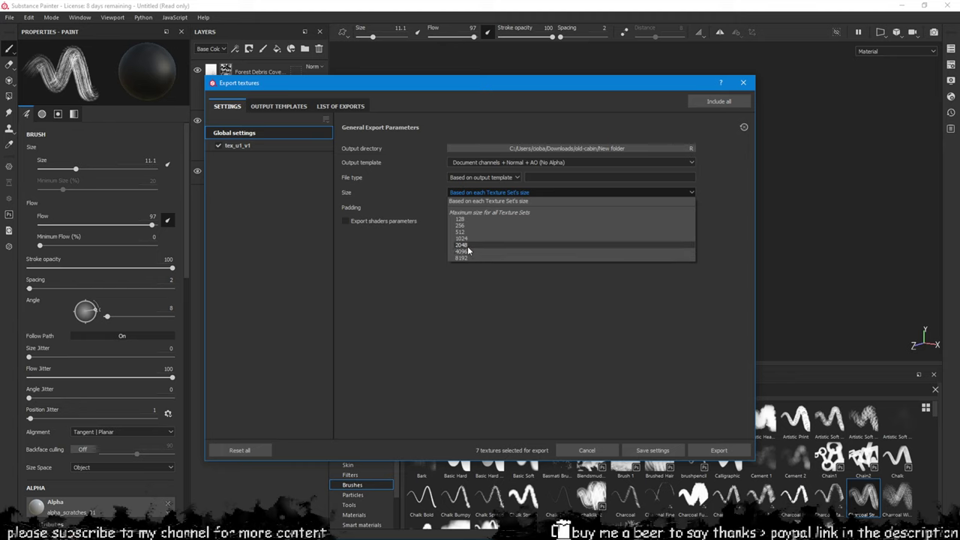
{"action": "left_click", "coordinate": [468, 246]}
{"action": "left_click", "coordinate": [540, 163]}
{"action": "left_click", "coordinate": [481, 208]}
{"action": "left_click", "coordinate": [718, 450]}
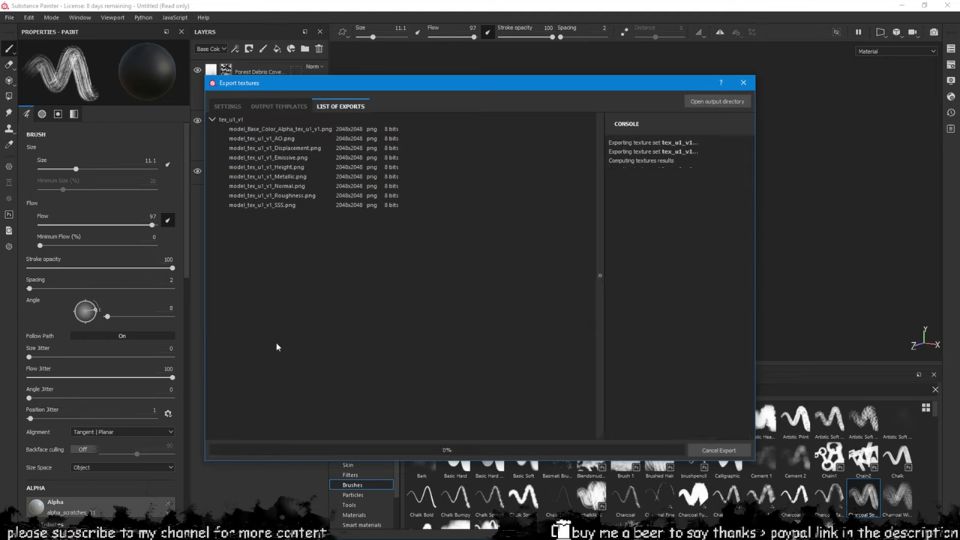
Switch to File Explorer, view the exported base color image in old-cabin's New folder, and return to close the export window
{"action": "left_click", "coordinate": [173, 530]}
{"action": "left_click", "coordinate": [316, 170]}
{"action": "left_click", "coordinate": [179, 223]}
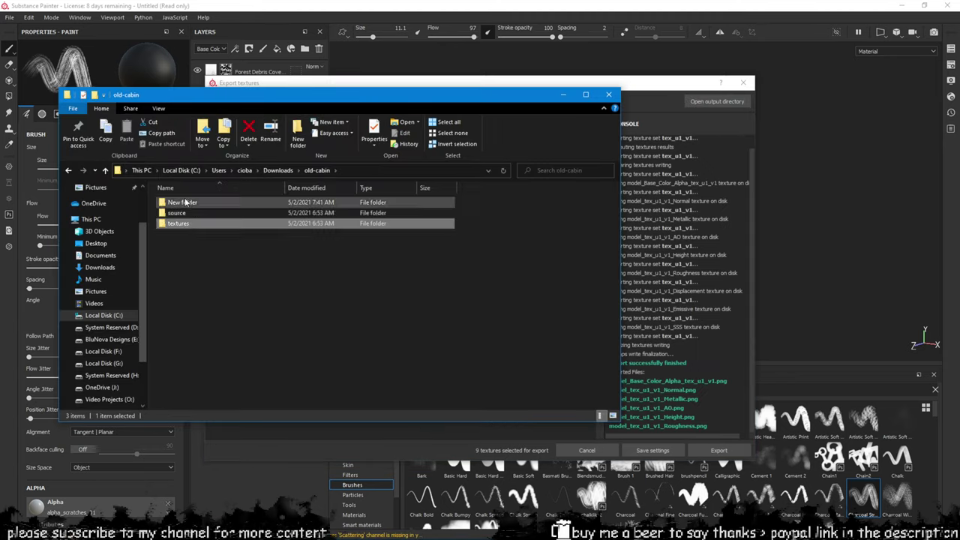
{"action": "double_click", "coordinate": [186, 202]}
{"action": "double_click", "coordinate": [182, 219]}
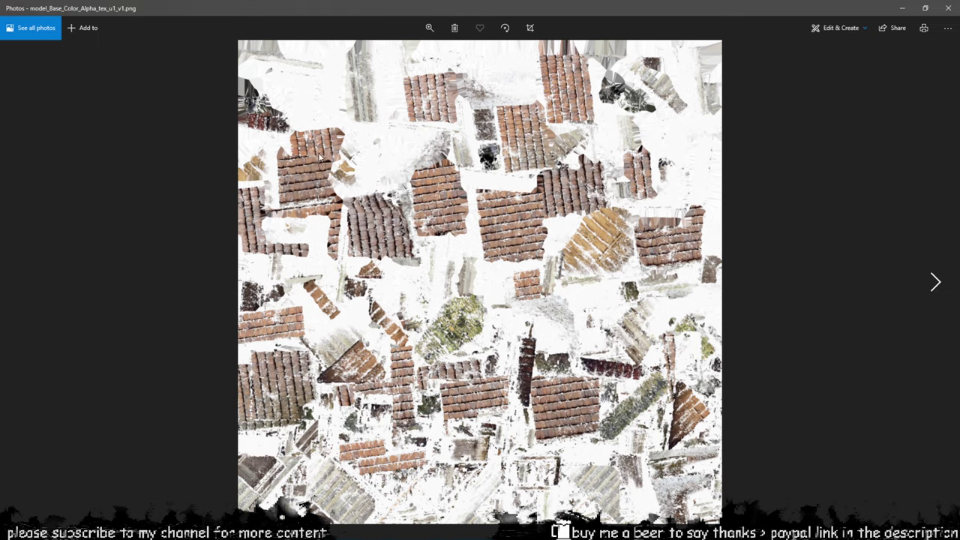
{"action": "left_click", "coordinate": [945, 6]}
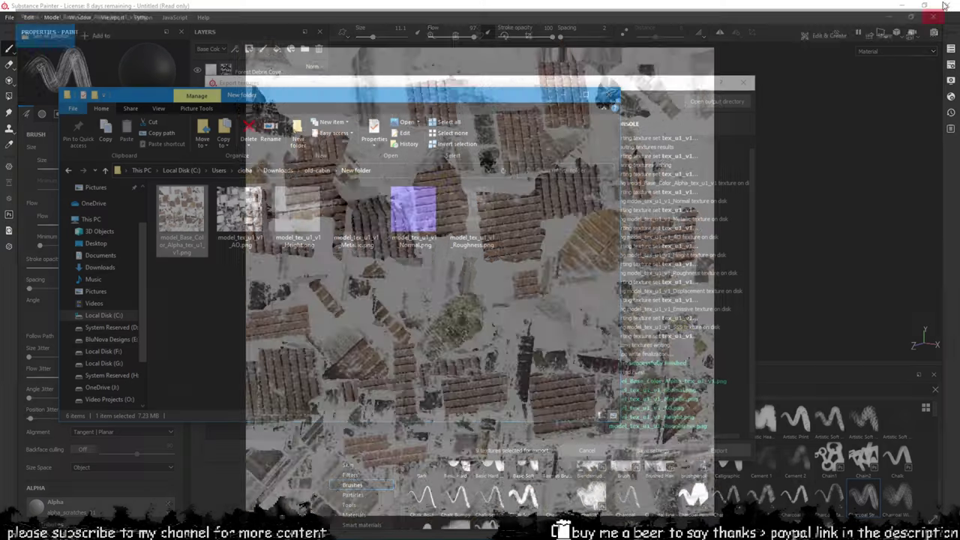
{"action": "left_click", "coordinate": [624, 3]}
{"action": "left_click", "coordinate": [744, 82]}
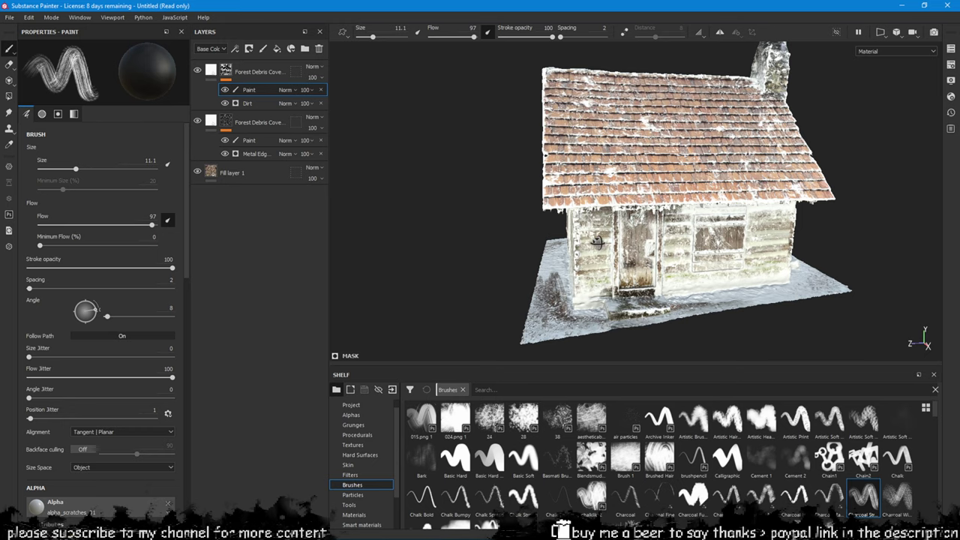
Inspect the cabin's front and browse the available shaders in the shader settings
{"action": "left_click_drag", "start_coordinate": [597, 242], "coordinate": [623, 230], "text": "alt"}
{"action": "scroll", "coordinate": [623, 229], "scroll_direction": "up", "scroll_amount": 3}
{"action": "middle_click_drag", "start_coordinate": [721, 269], "coordinate": [662, 248], "text": "alt"}
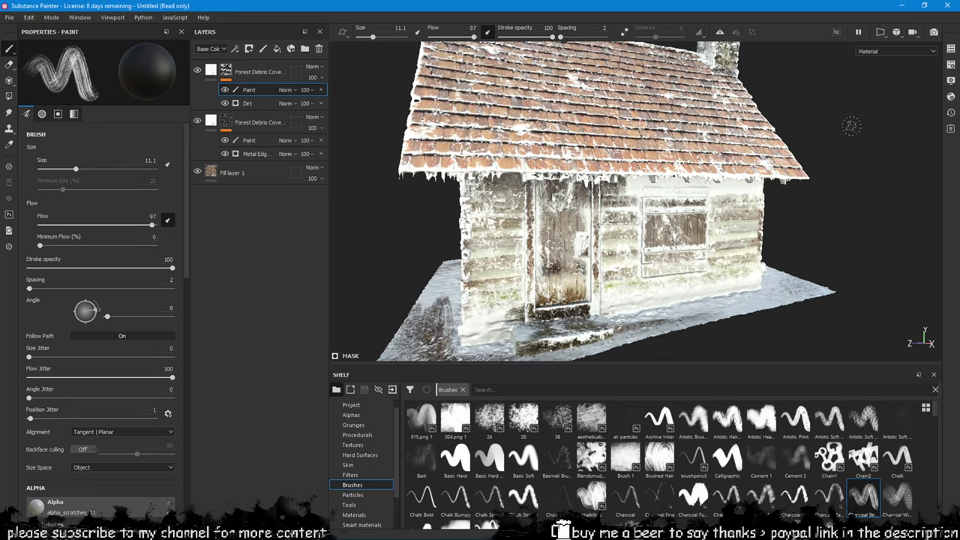
{"action": "left_click", "coordinate": [950, 98]}
{"action": "left_click", "coordinate": [797, 138]}
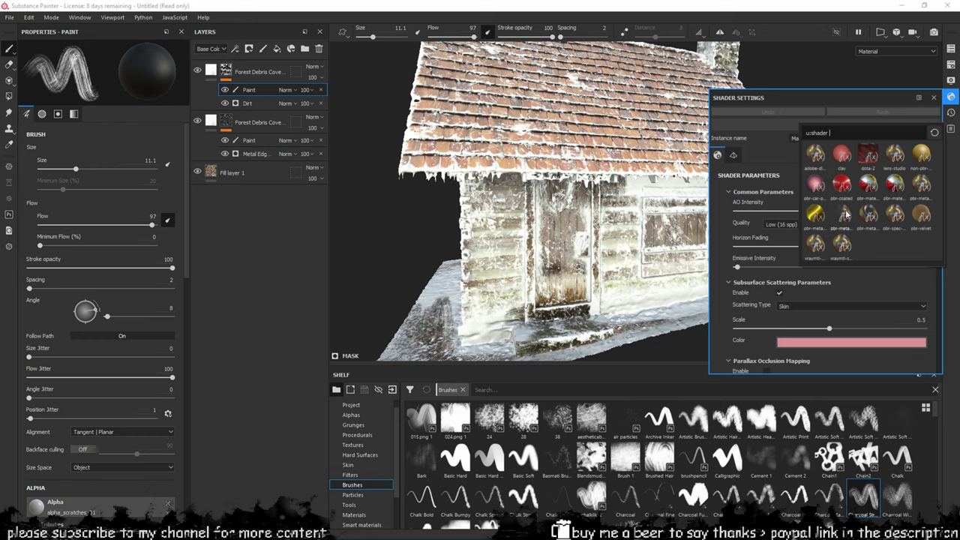
{"action": "mouse_move", "coordinate": [845, 215]}
{"action": "left_click", "coordinate": [951, 97]}
Add an Opacity channel to the texture set and enable the op channel on Fill layer 1
{"action": "left_click", "coordinate": [951, 66]}
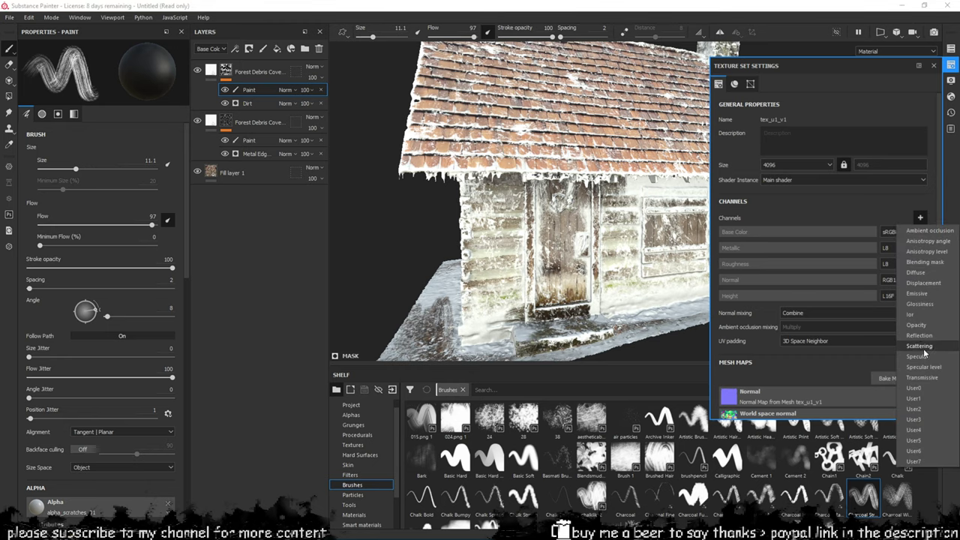
{"action": "left_click", "coordinate": [918, 325]}
{"action": "left_click", "coordinate": [241, 178]}
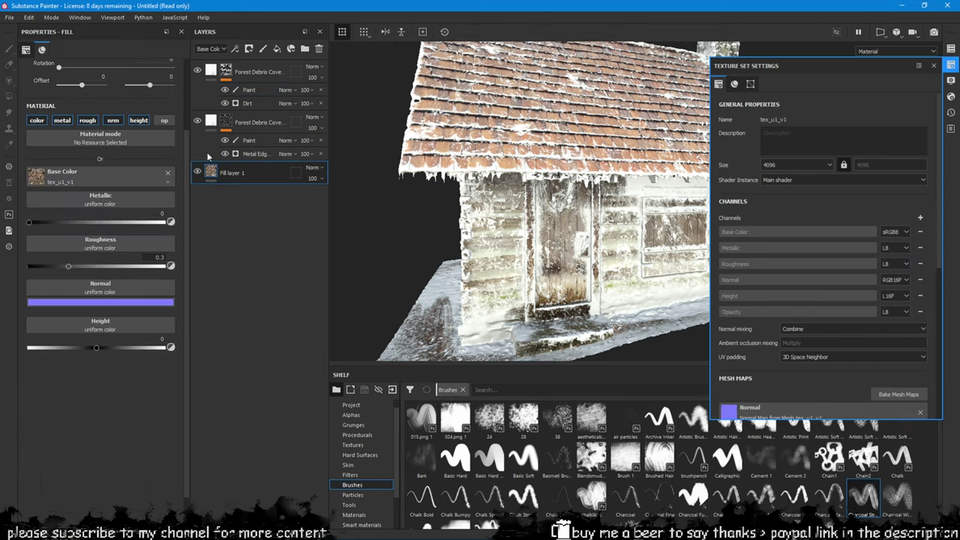
{"action": "scroll", "coordinate": [475, 207], "scroll_direction": "up", "scroll_amount": 5}
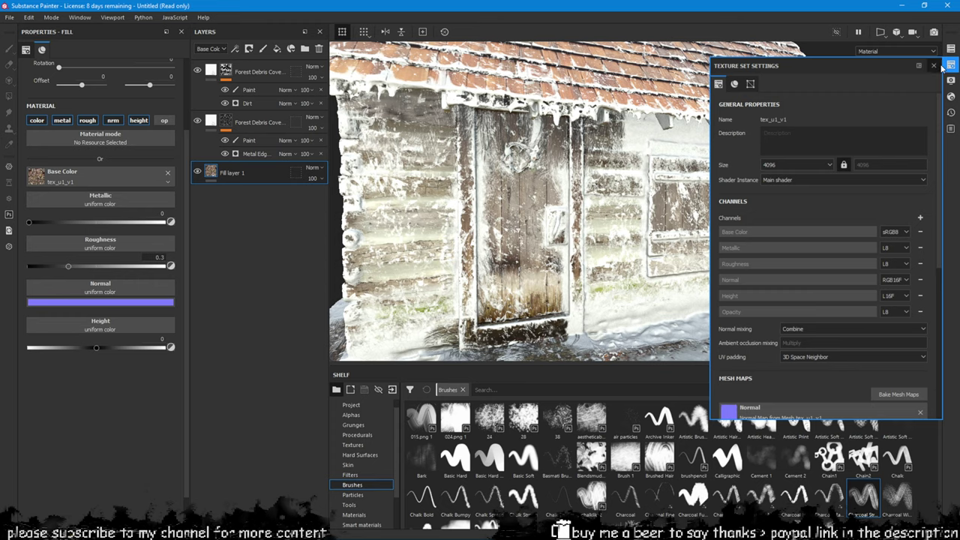
{"action": "left_click", "coordinate": [933, 65]}
{"action": "left_click", "coordinate": [164, 120]}
{"action": "scroll", "coordinate": [539, 210], "scroll_direction": "up", "scroll_amount": 5}
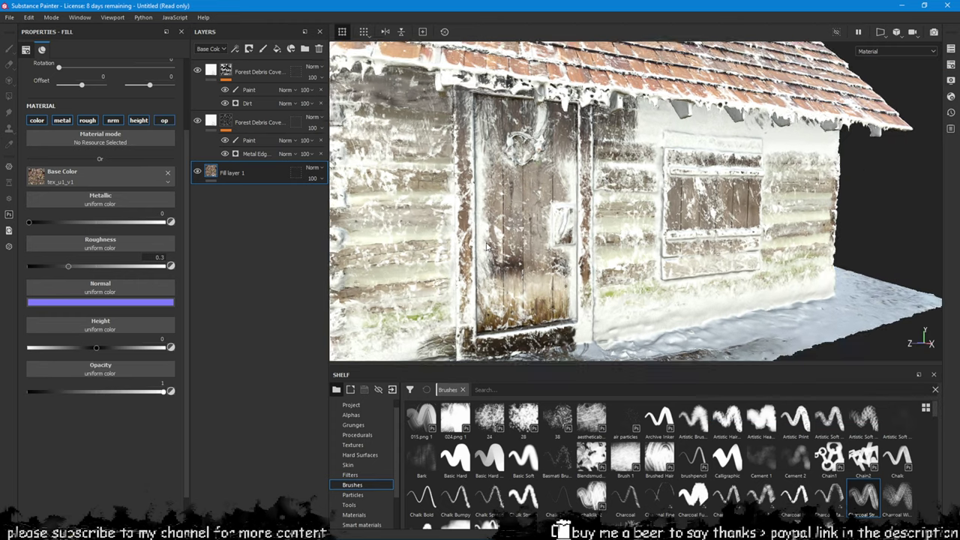
Add a paint layer above Fill layer 1 and enable the op channel in its brush material
{"action": "scroll", "coordinate": [540, 210], "scroll_direction": "up", "scroll_amount": 2}
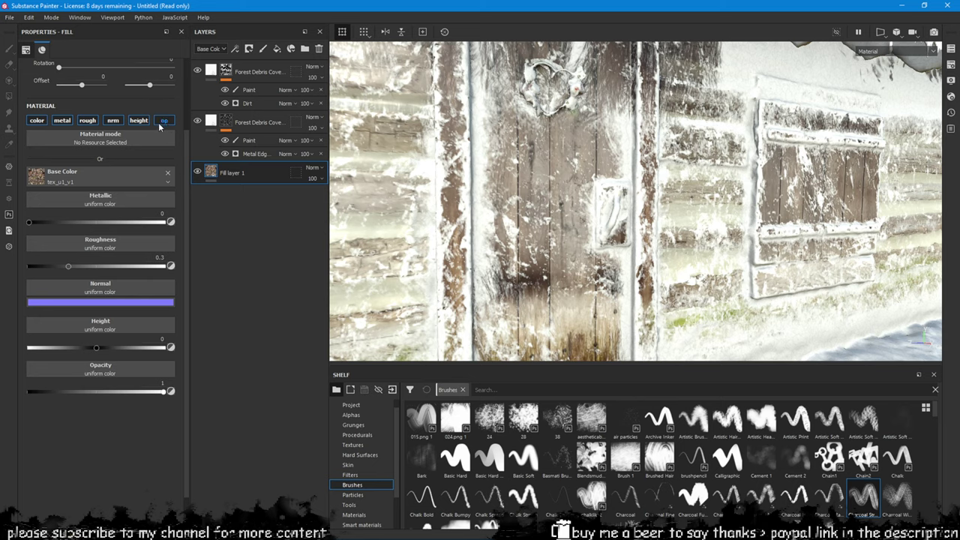
{"action": "left_click", "coordinate": [262, 49]}
{"action": "scroll", "coordinate": [128, 273], "scroll_direction": "down", "scroll_amount": 10}
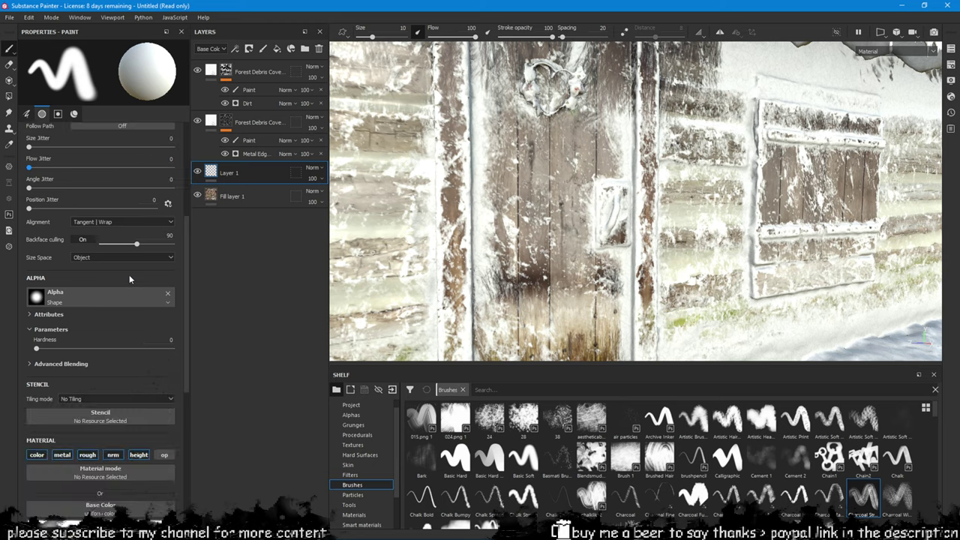
{"action": "left_click", "coordinate": [163, 340]}
{"action": "scroll", "coordinate": [124, 358], "scroll_direction": "down", "scroll_amount": 6}
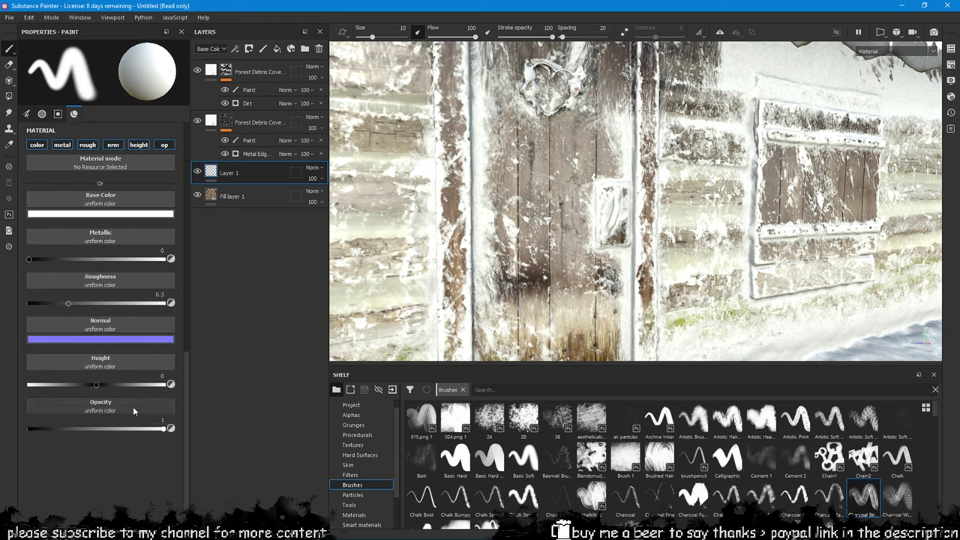
Try painting on the cabin front with Brush 1 at a reduced opacity value, and undo the strokes
{"action": "left_click_drag", "start_coordinate": [76, 431], "coordinate": [87, 432]}
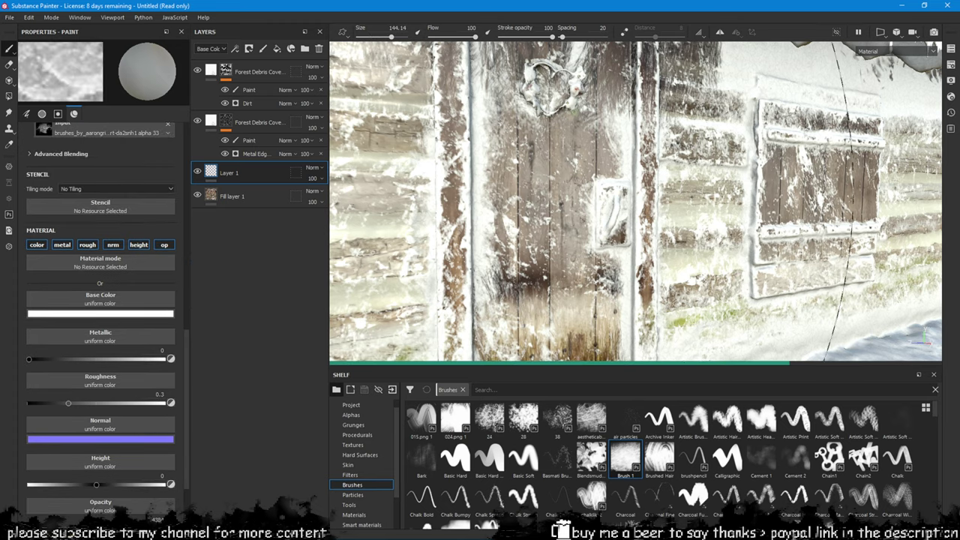
{"action": "left_click", "coordinate": [637, 203]}
{"action": "key", "text": "ctrl+z"}
{"action": "key", "text": "ctrl+z"}
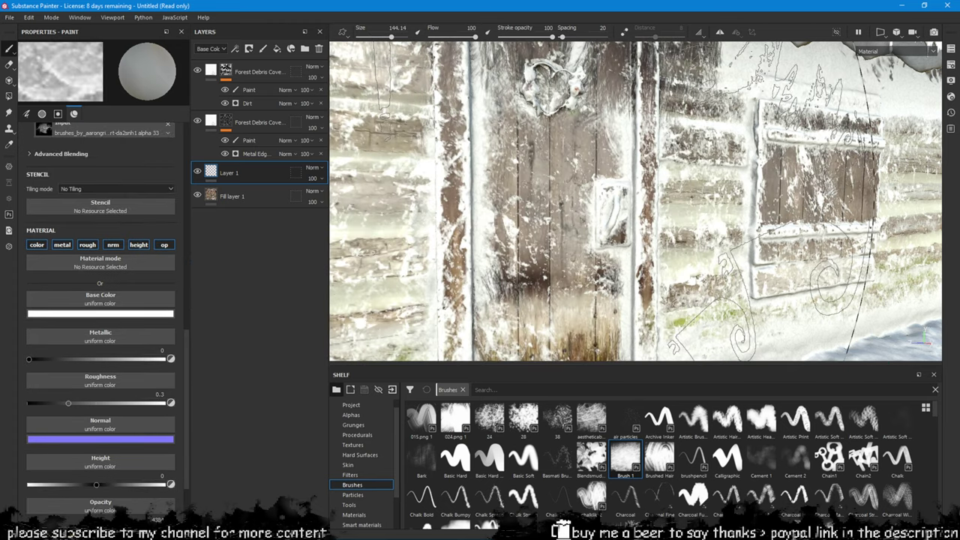
Sample the door's brown material for painting and reduce the brush size
{"action": "key", "text": "p"}
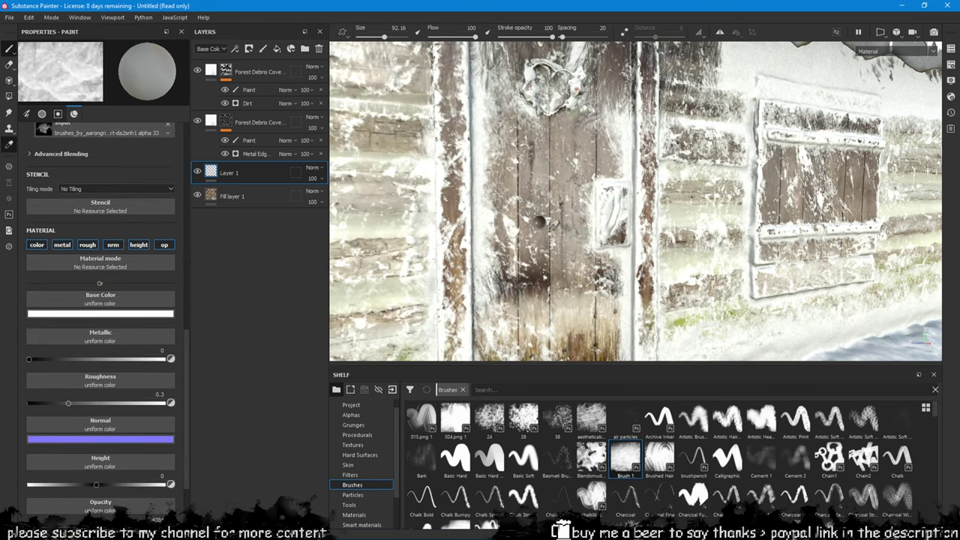
{"action": "left_click", "coordinate": [553, 224]}
{"action": "key", "text": "bracketleft"}
{"action": "key", "text": "bracketleft"}
{"action": "key", "text": "bracketleft"}
{"action": "key", "text": "bracketleft"}
{"action": "key", "text": "bracketleft"}
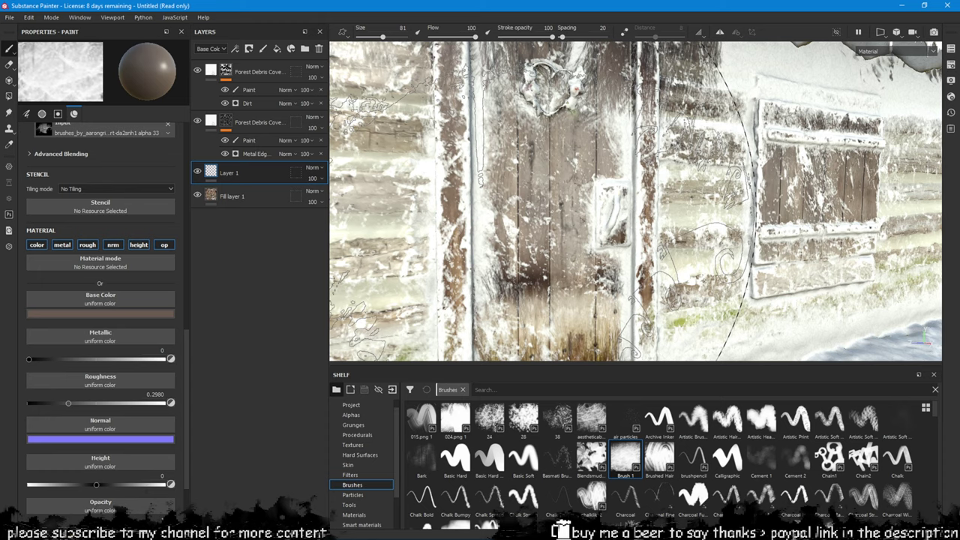
Choose the Calligraphic brush and disable its color, metal, rough, nrm and height channels, leaving only op active
{"action": "left_click", "coordinate": [726, 456]}
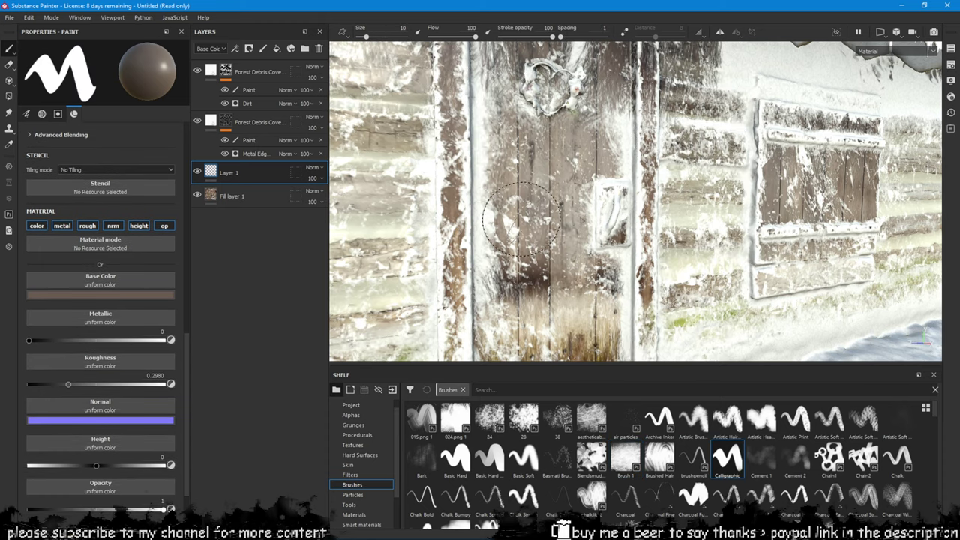
{"action": "left_click", "coordinate": [37, 226]}
{"action": "left_click", "coordinate": [62, 225]}
{"action": "left_click", "coordinate": [87, 226]}
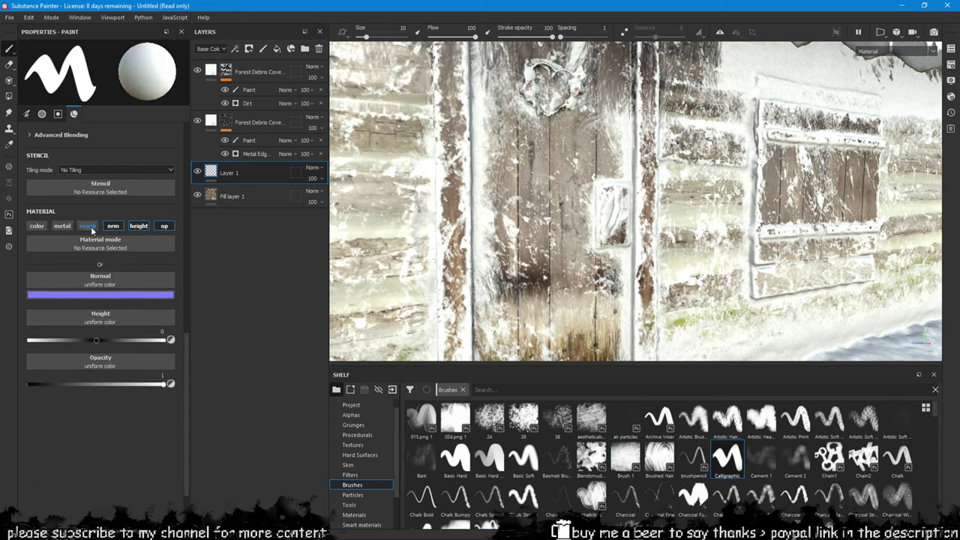
{"action": "left_click", "coordinate": [112, 226]}
{"action": "left_click", "coordinate": [139, 225]}
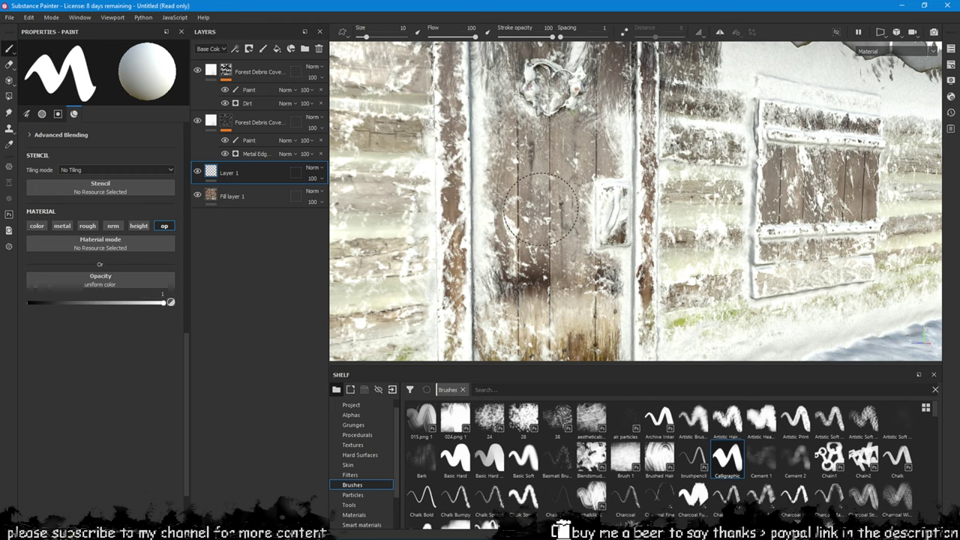
Set the brush's opacity value to 0.3152 and paint translucency over the cabin door on Layer 1
{"action": "left_click_drag", "start_coordinate": [166, 303], "coordinate": [71, 302]}
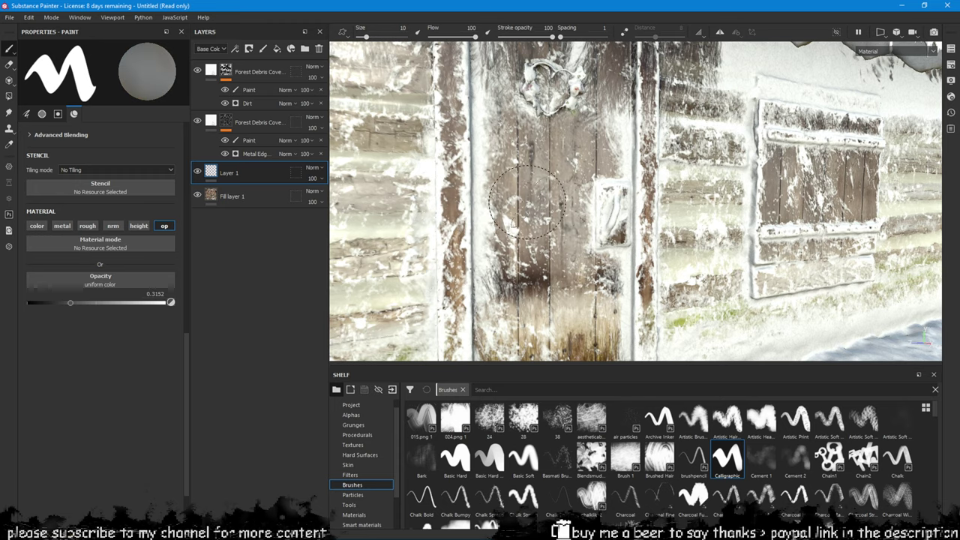
{"action": "mouse_move", "coordinate": [525, 240]}
{"action": "left_mouse_down"}
{"action": "mouse_move", "coordinate": [551, 146]}
{"action": "mouse_move", "coordinate": [589, 196]}
{"action": "mouse_move", "coordinate": [480, 202]}
{"action": "mouse_move", "coordinate": [571, 169]}
{"action": "mouse_move", "coordinate": [588, 217]}
{"action": "mouse_move", "coordinate": [623, 244]}
{"action": "left_mouse_up"}
{"action": "mouse_move", "coordinate": [624, 195]}
{"action": "left_mouse_down", "text": "alt"}
{"action": "mouse_move", "coordinate": [593, 165]}
{"action": "mouse_move", "coordinate": [538, 164]}
{"action": "mouse_move", "coordinate": [559, 161]}
{"action": "left_mouse_up", "text": "alt"}
{"action": "mouse_move", "coordinate": [555, 195]}
{"action": "left_mouse_down"}
{"action": "mouse_move", "coordinate": [600, 142]}
{"action": "mouse_move", "coordinate": [666, 156]}
{"action": "left_mouse_up"}
{"action": "left_click_drag", "start_coordinate": [750, 162], "coordinate": [575, 188], "text": "alt"}
{"action": "scroll", "coordinate": [671, 189], "scroll_direction": "down", "scroll_amount": 5}
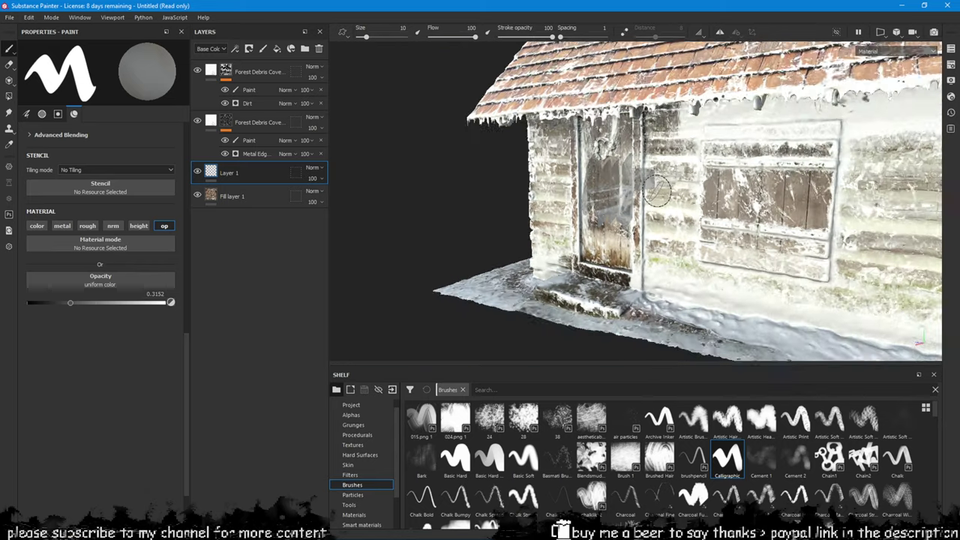
Enlarge the brush to 28.7 and paint translucency across the cabin's front wall, door and window, checking the result from several angles
{"action": "left_click_drag", "start_coordinate": [671, 189], "coordinate": [779, 195], "text": "alt"}
{"action": "left_click_drag", "start_coordinate": [664, 218], "coordinate": [671, 169]}
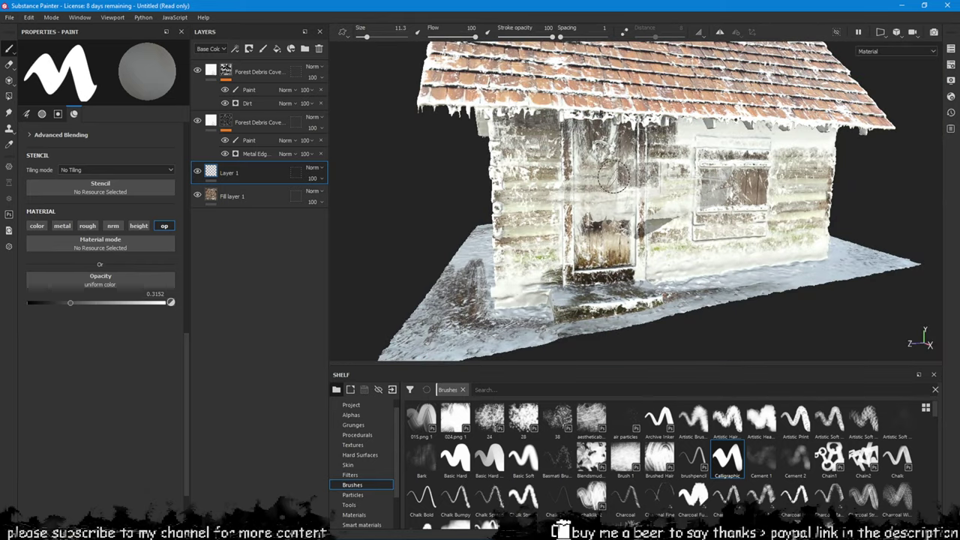
{"action": "right_click_drag", "start_coordinate": [648, 210], "coordinate": [646, 227], "text": "ctrl"}
{"action": "mouse_move", "coordinate": [646, 228]}
{"action": "left_mouse_down"}
{"action": "mouse_move", "coordinate": [761, 221]}
{"action": "mouse_move", "coordinate": [738, 188]}
{"action": "mouse_move", "coordinate": [753, 161]}
{"action": "left_mouse_up"}
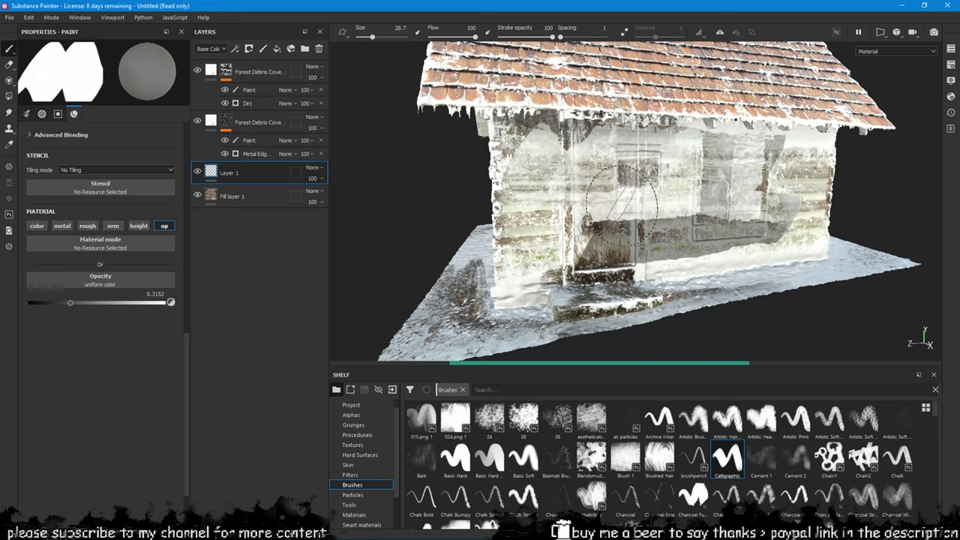
{"action": "mouse_move", "coordinate": [630, 195]}
{"action": "left_mouse_down", "text": "alt"}
{"action": "mouse_move", "coordinate": [503, 129]}
{"action": "mouse_move", "coordinate": [518, 180]}
{"action": "left_mouse_up", "text": "alt"}
{"action": "mouse_move", "coordinate": [691, 222]}
{"action": "left_mouse_down", "text": "alt"}
{"action": "mouse_move", "coordinate": [574, 235]}
{"action": "mouse_move", "coordinate": [806, 215]}
{"action": "mouse_move", "coordinate": [750, 225]}
{"action": "left_mouse_up", "text": "alt"}
{"action": "scroll", "coordinate": [621, 146], "scroll_direction": "up", "scroll_amount": 2}
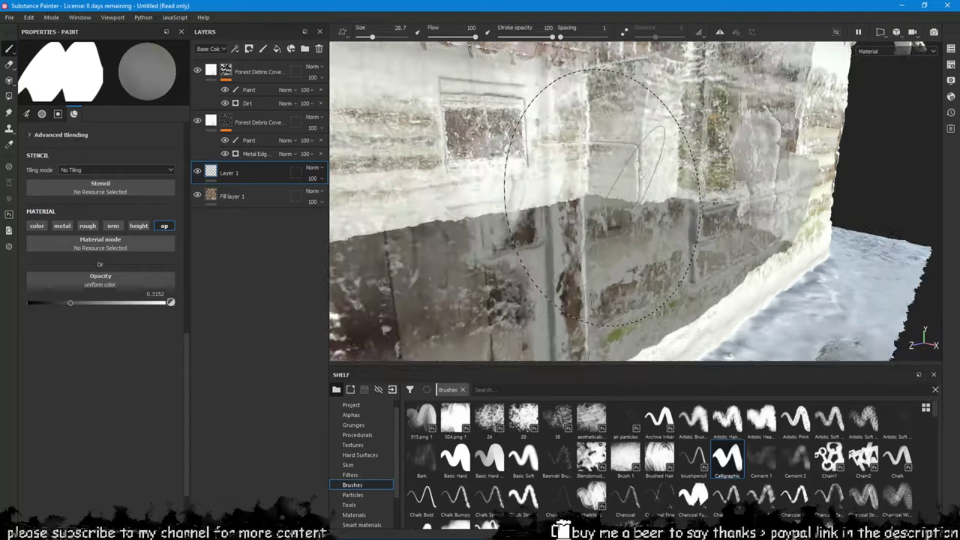
{"action": "left_click_drag", "start_coordinate": [622, 147], "coordinate": [801, 195], "text": "alt"}
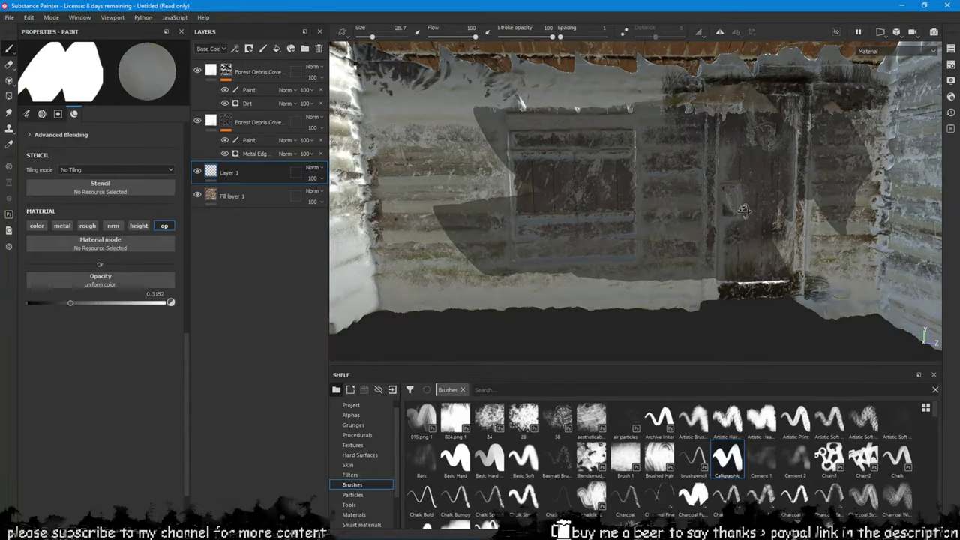